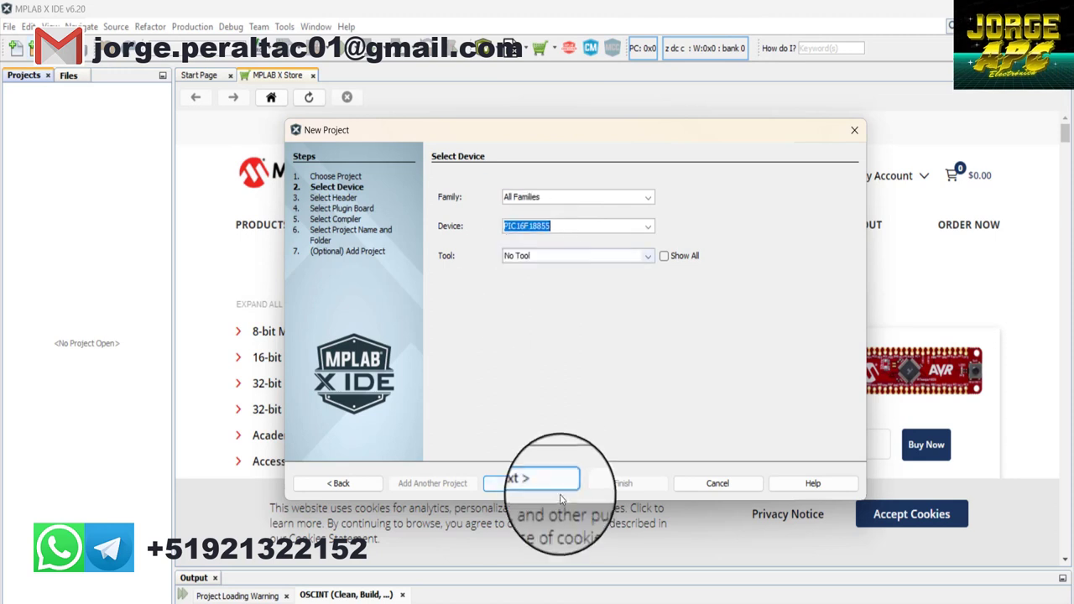
Accept the PIC16F18855 device without a tool and choose the XC8 (v2.46) compiler for the new project.
{"action": "left_click", "coordinate": [527, 483]}
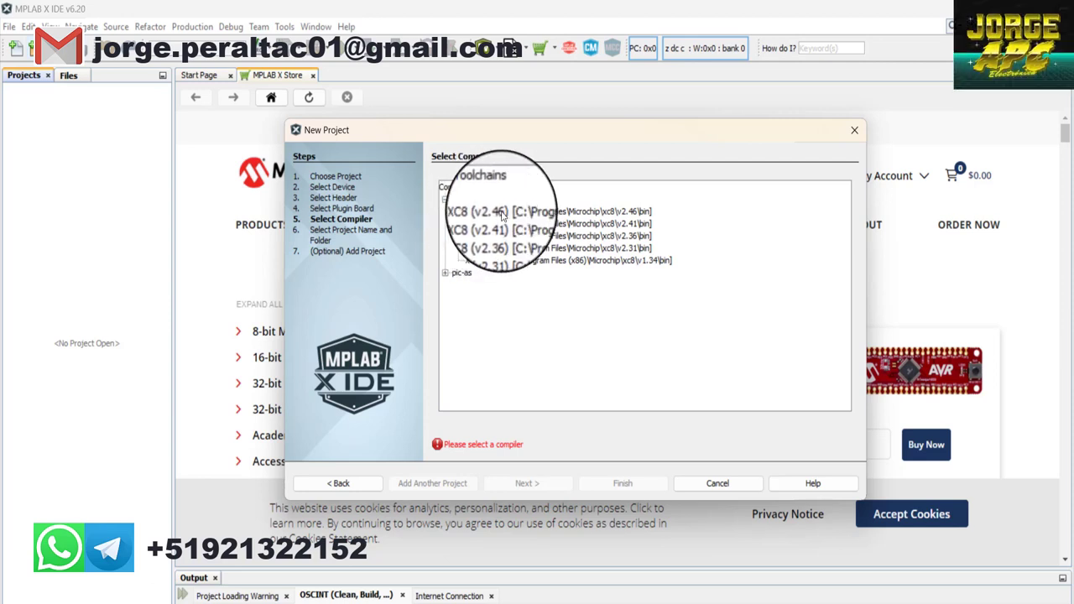
{"action": "left_click", "coordinate": [504, 215]}
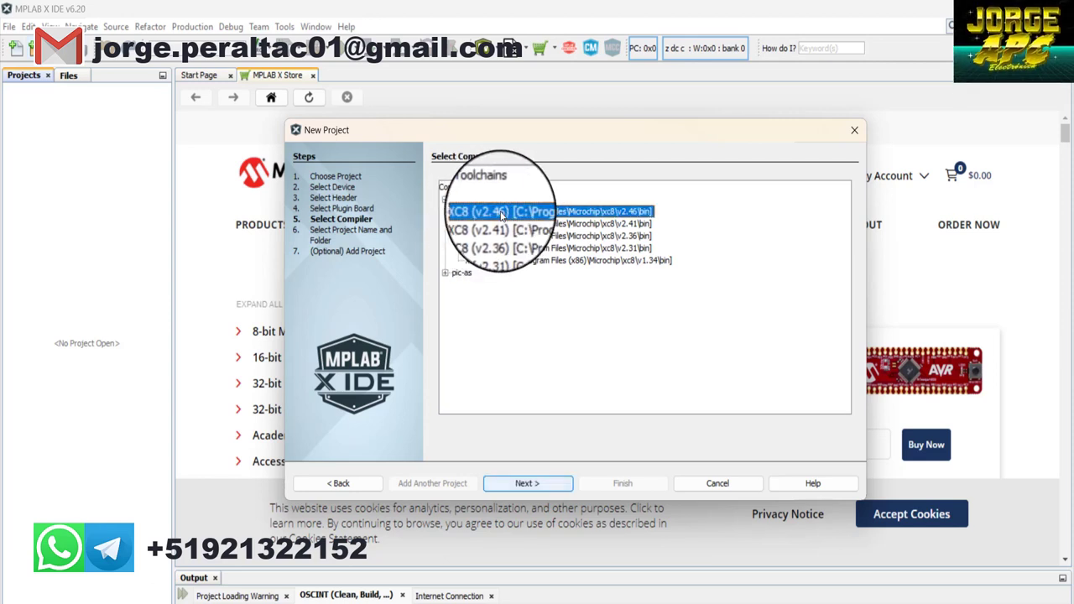
{"action": "left_click", "coordinate": [524, 484]}
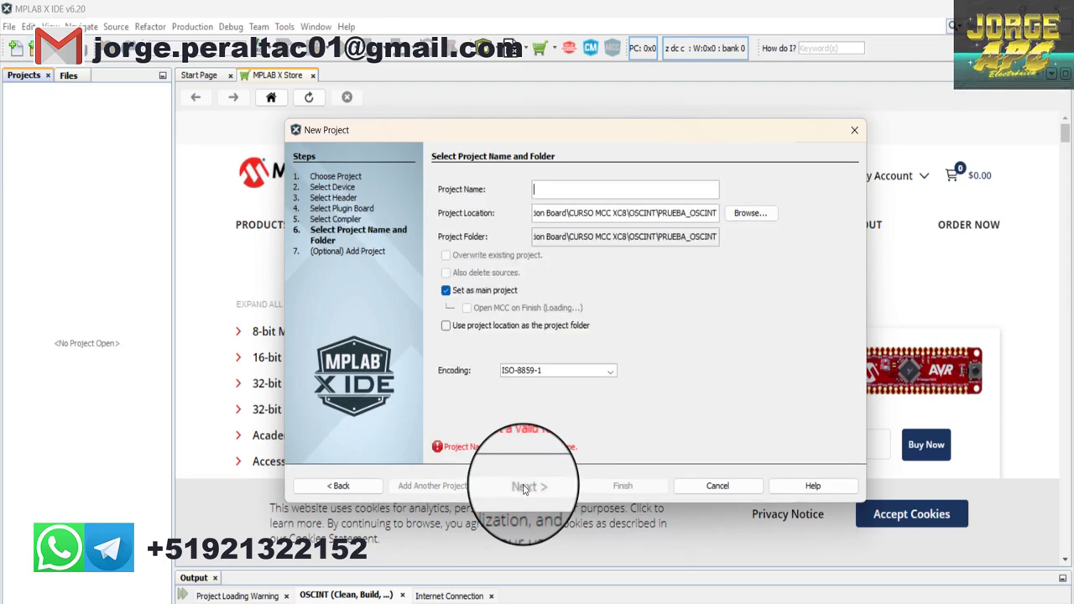
Set the project location to a new folder OSC_PRUEBA inside the CURSO MCC XC8 folder.
{"action": "left_click", "coordinate": [751, 215]}
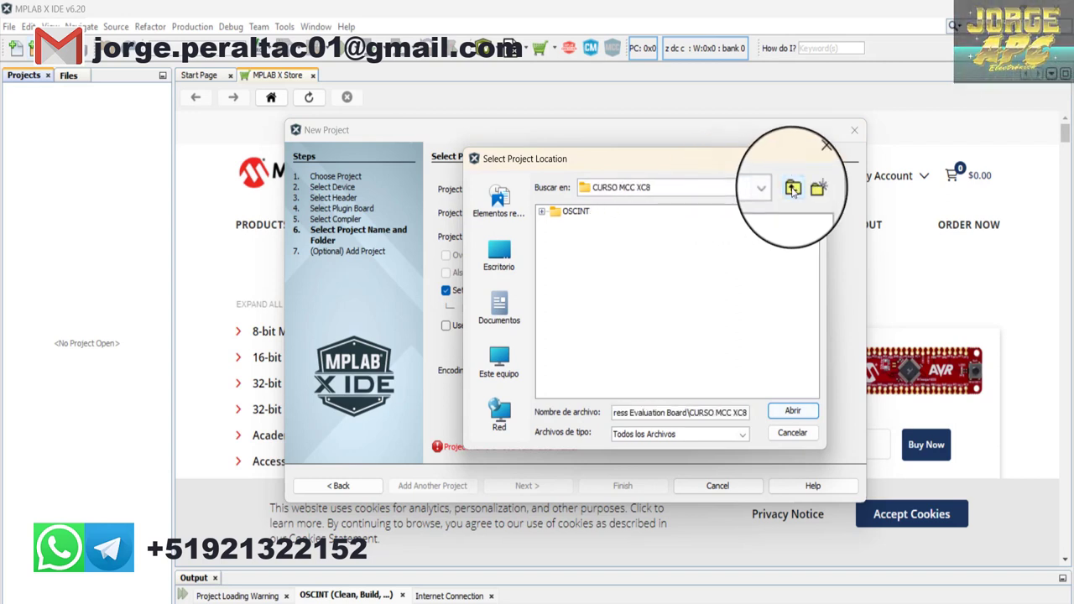
{"action": "left_click", "coordinate": [793, 189]}
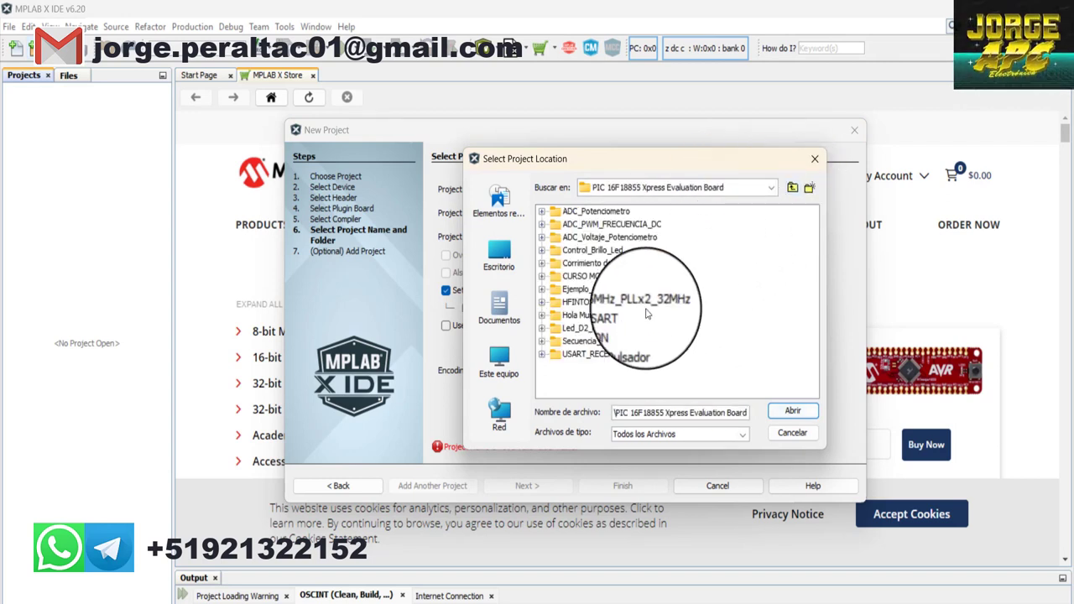
{"action": "double_click", "coordinate": [592, 275]}
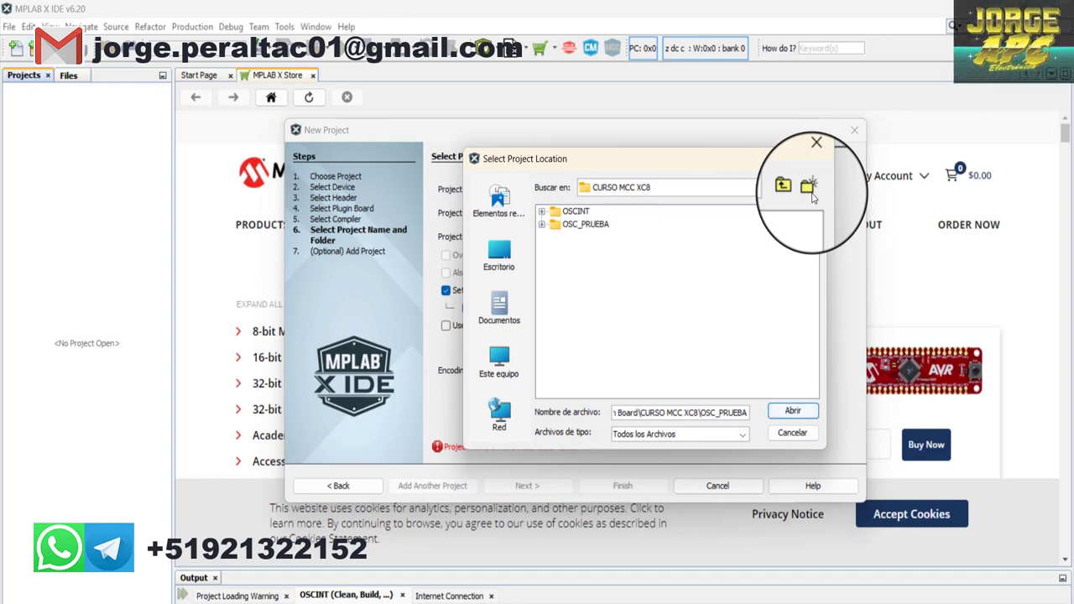
{"action": "key", "text": "Return"}
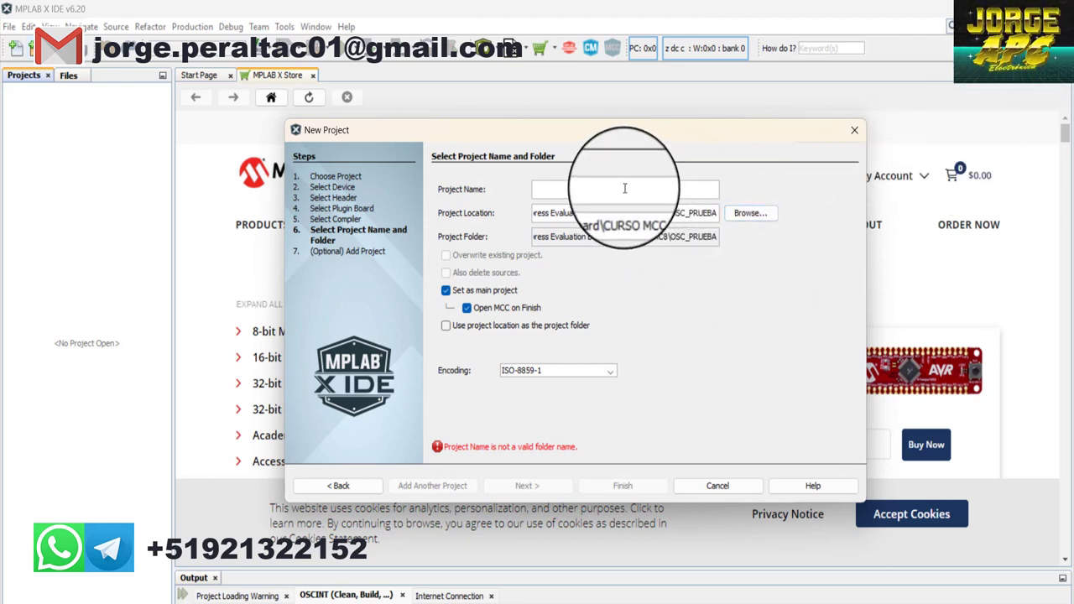
Name the project OSC_PRUEBA and create it as the main project with MCC opening on finish.
{"action": "type", "text": "OSC"}
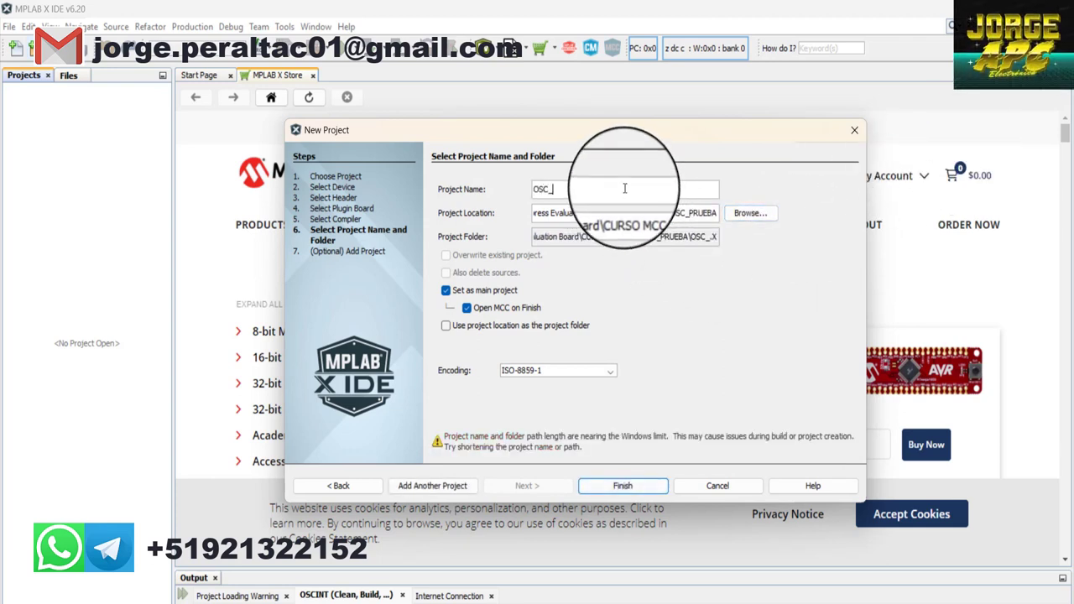
{"action": "type", "text": "_PRUEB"}
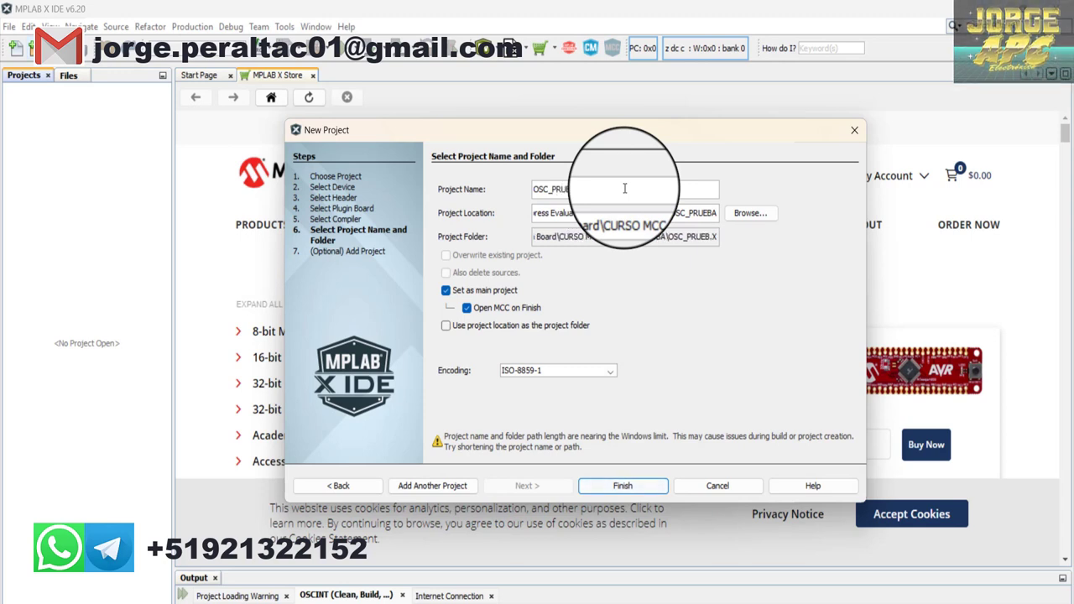
{"action": "type", "text": "A"}
{"action": "key", "text": "Return"}
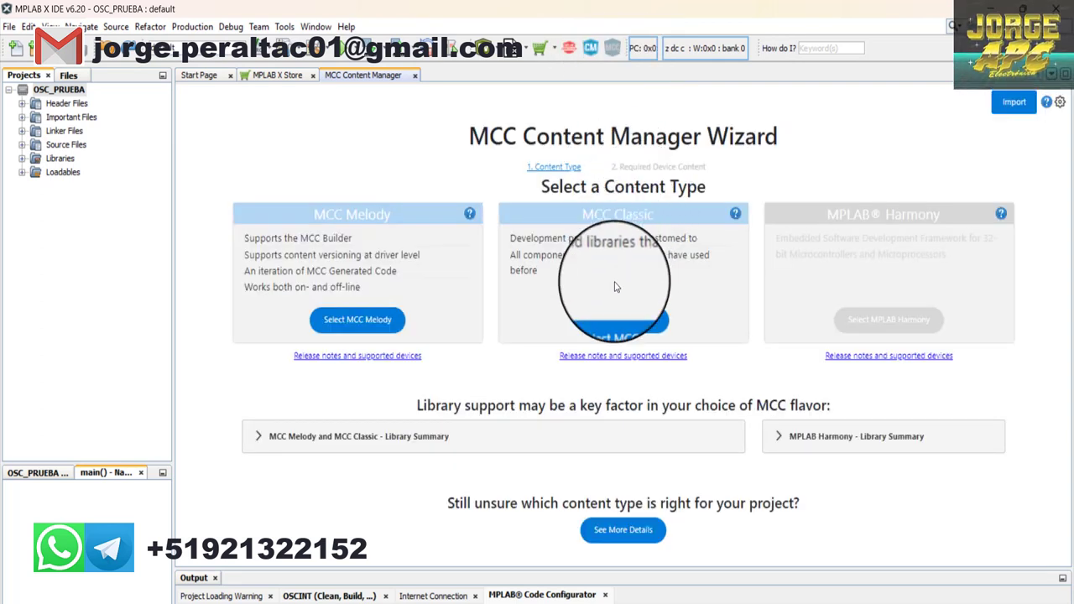
Choose MCC Classic as the content type and finish the content wizard without optional content.
{"action": "left_click", "coordinate": [636, 326]}
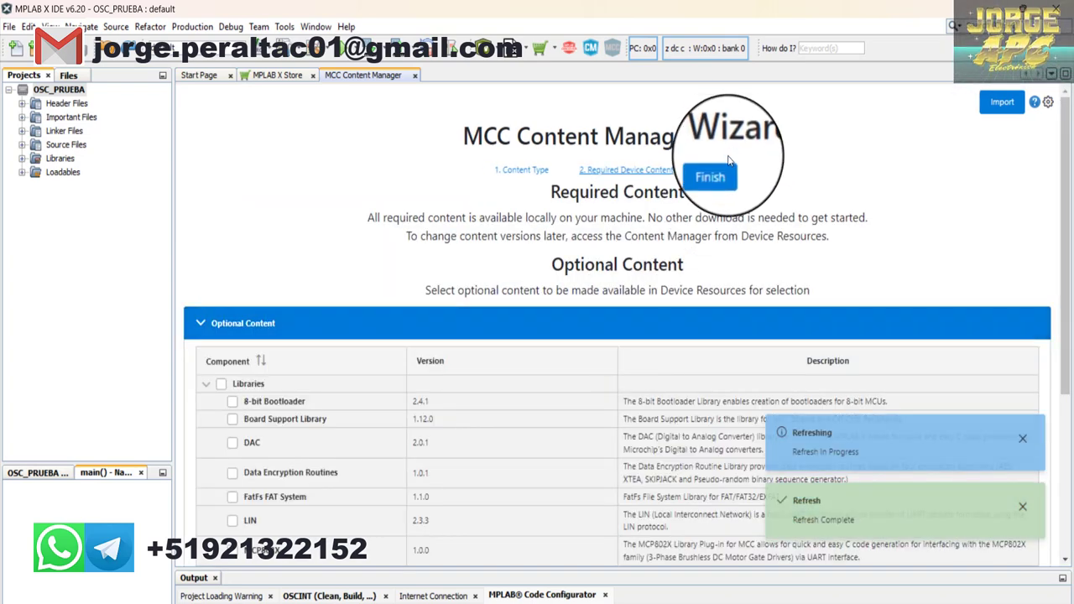
{"action": "left_click", "coordinate": [720, 171]}
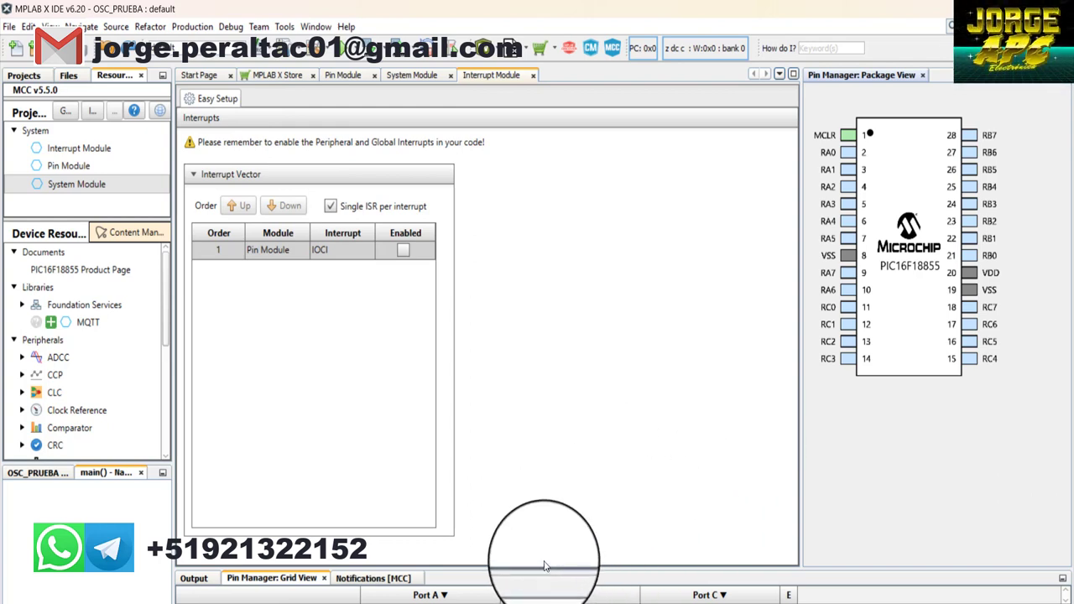
Enlarge the Pin Manager grid and set the microcontroller package to QFN28.
{"action": "left_click_drag", "start_coordinate": [547, 568], "coordinate": [576, 565]}
{"action": "left_click_drag", "start_coordinate": [579, 508], "coordinate": [579, 398]}
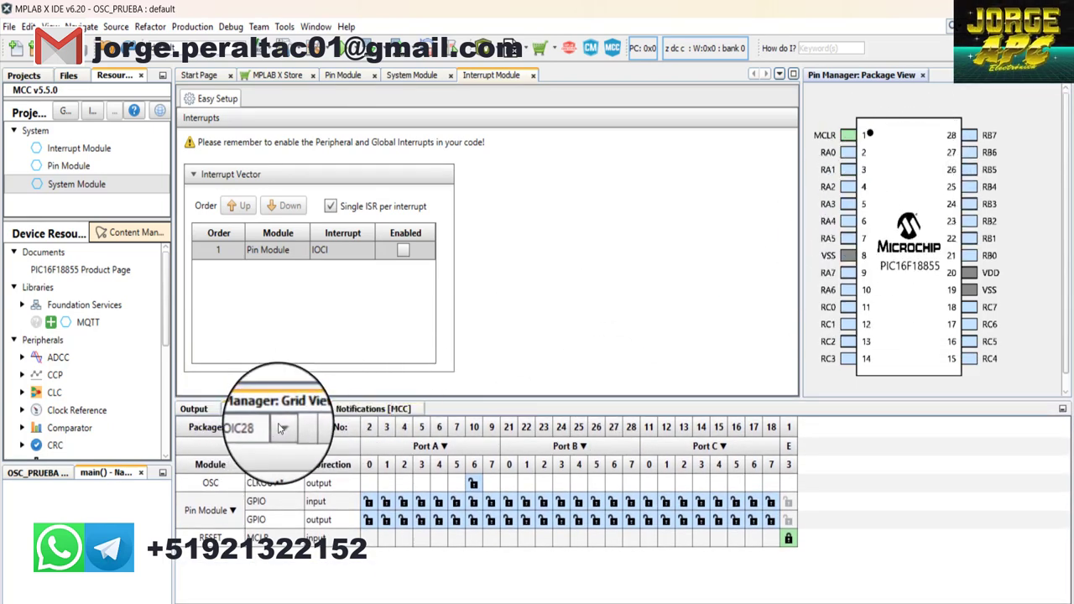
{"action": "left_click", "coordinate": [282, 426]}
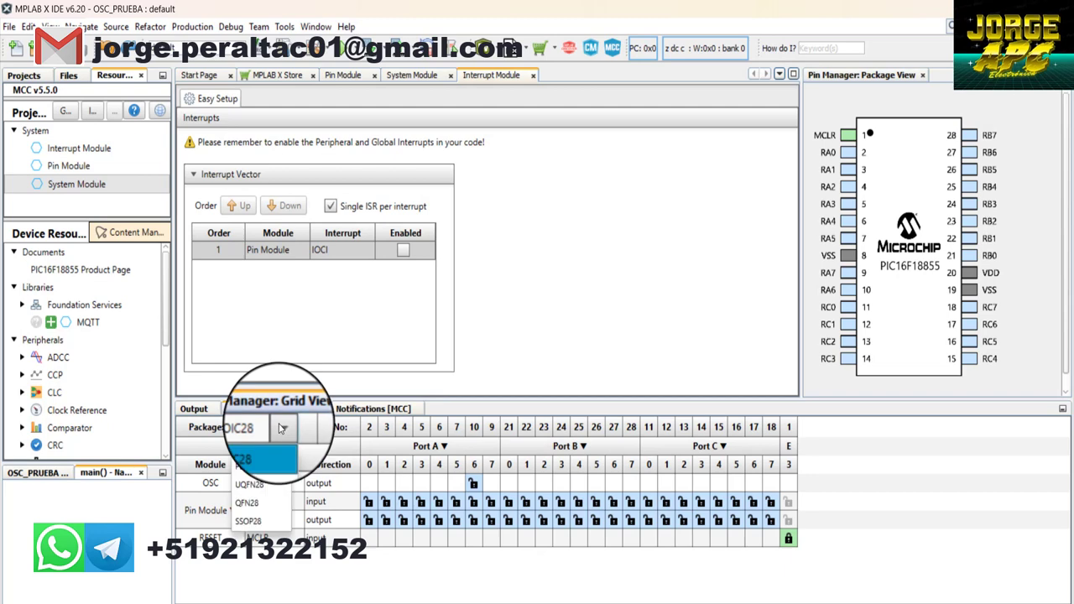
{"action": "left_click", "coordinate": [255, 504]}
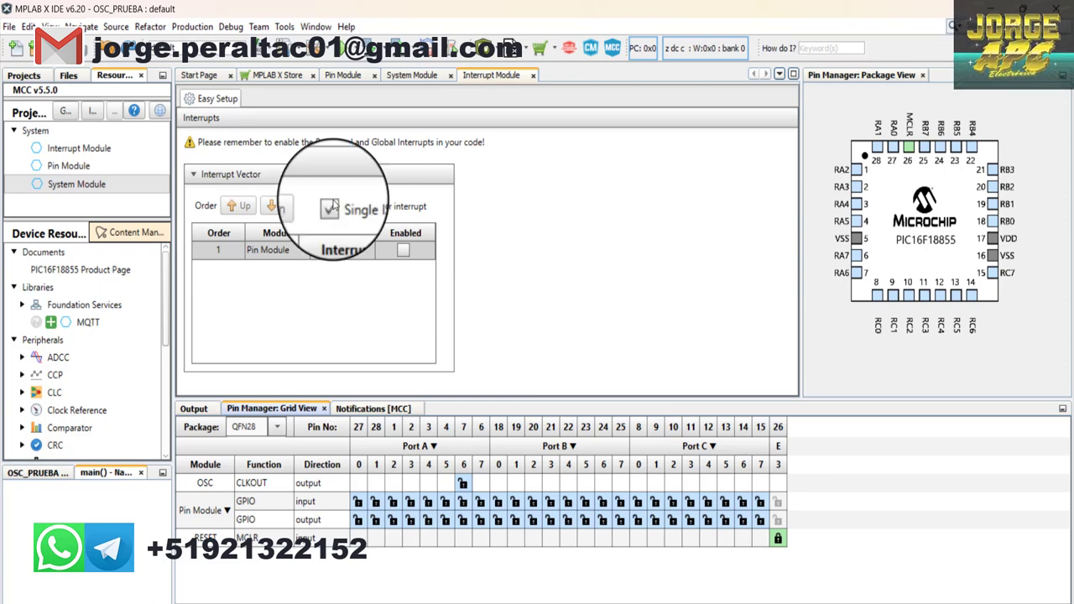
Widen the project resources area and set the System Module's oscillator to HFINTOSC with 2x PLL.
{"action": "left_click_drag", "start_coordinate": [173, 151], "coordinate": [280, 121]}
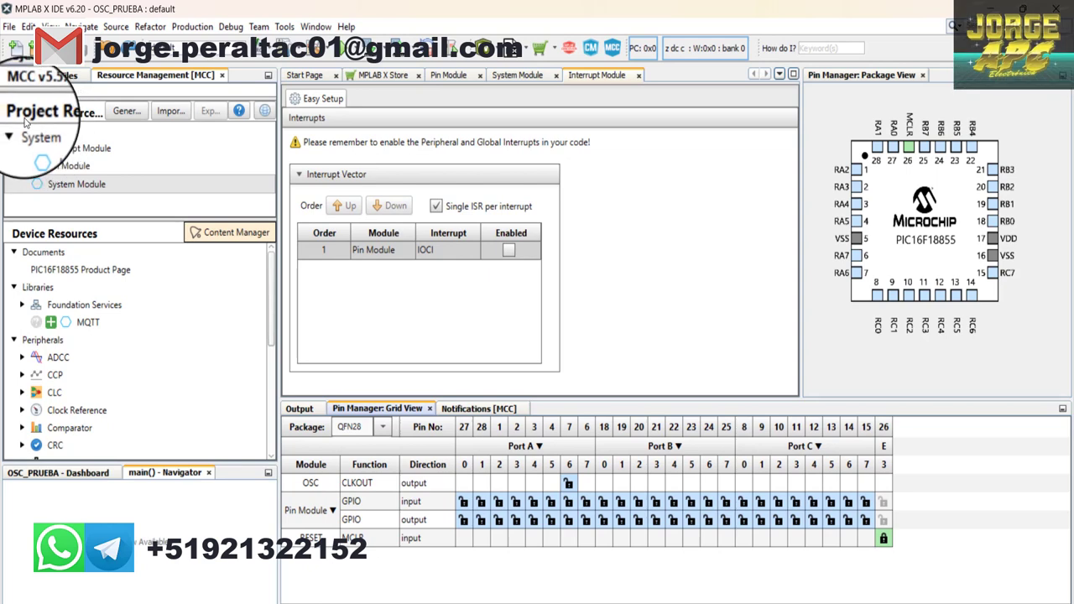
{"action": "left_click", "coordinate": [70, 167]}
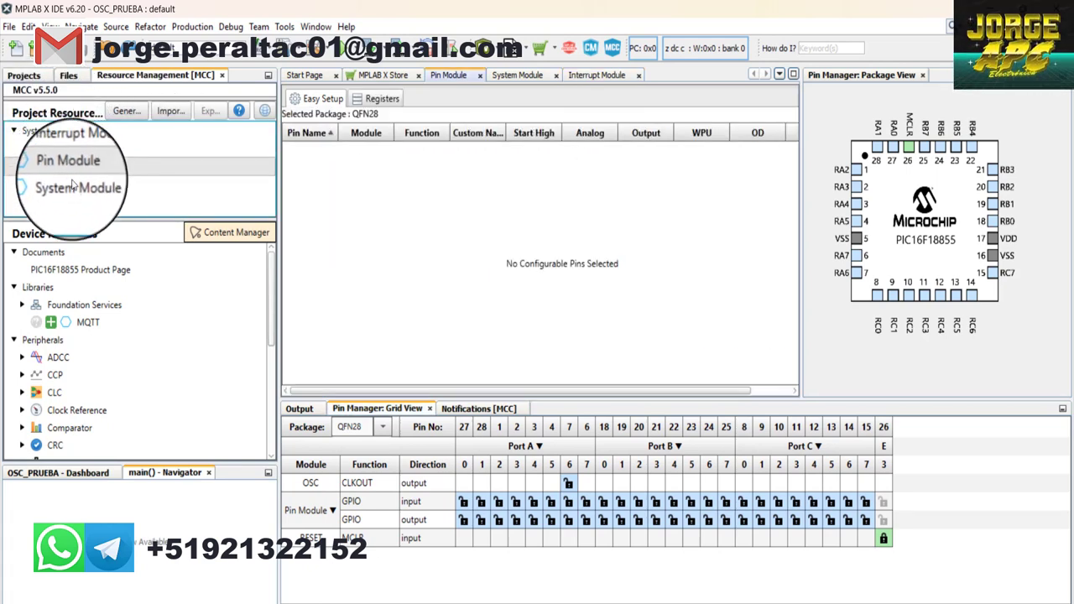
{"action": "left_click", "coordinate": [67, 189]}
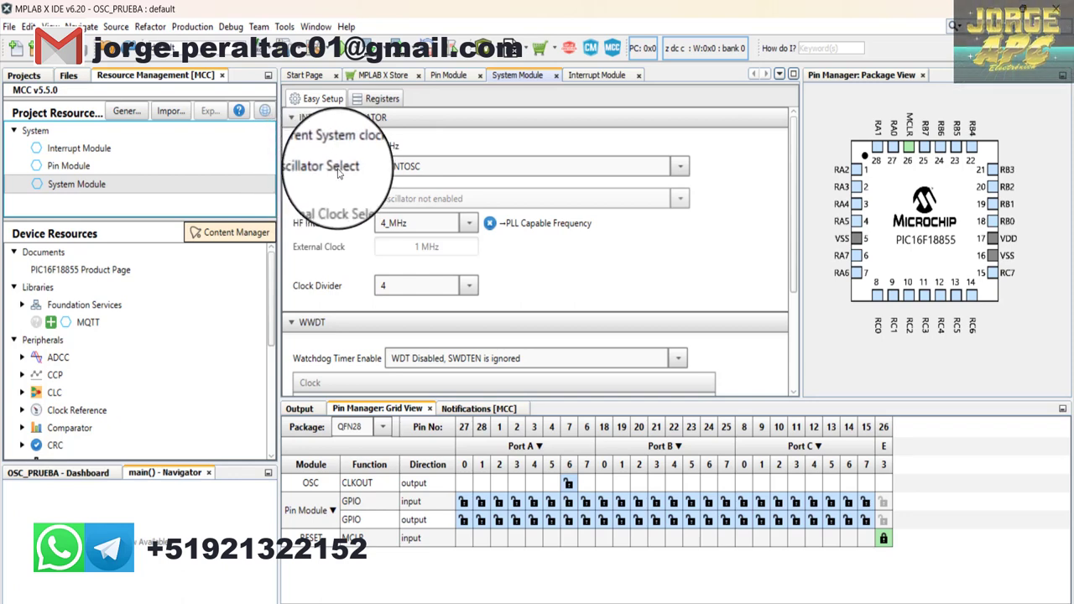
{"action": "left_click", "coordinate": [679, 166]}
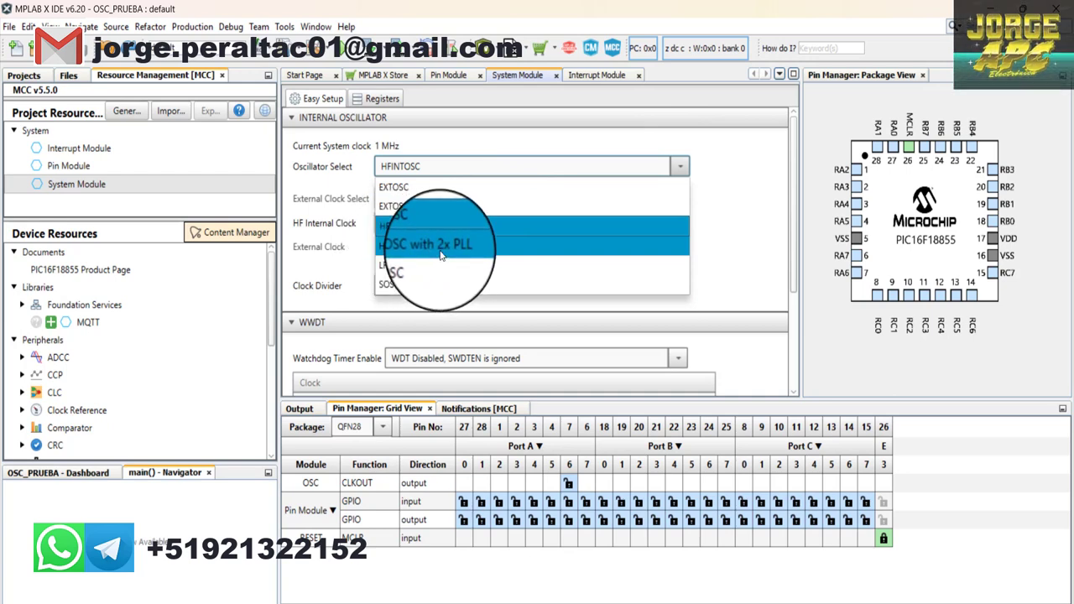
{"action": "left_click", "coordinate": [478, 247]}
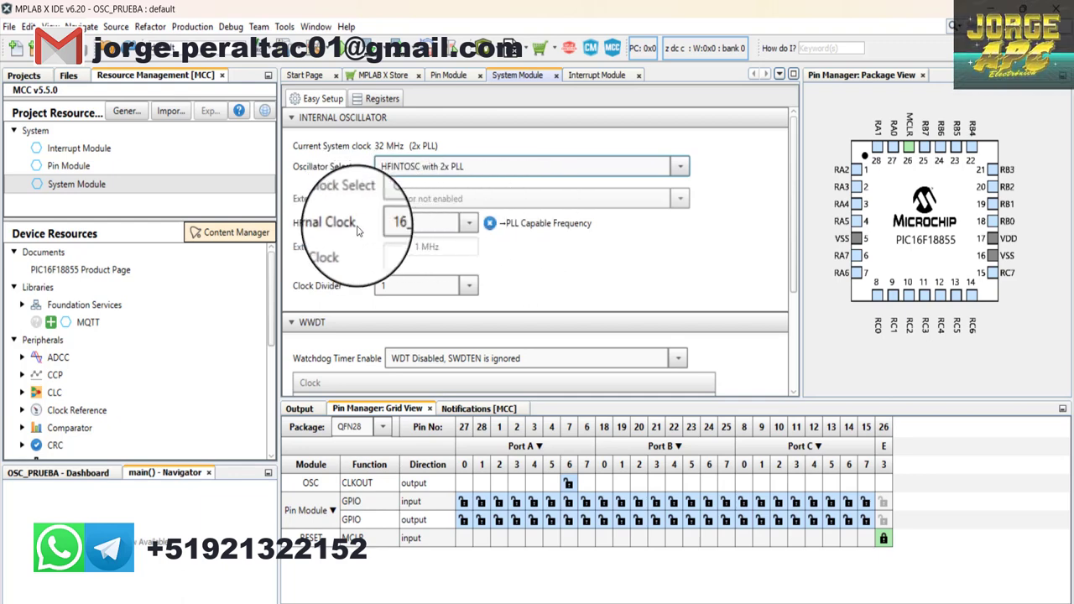
Try the HF Internal Clock at 1 MHz and at 8 MHz.
{"action": "left_click", "coordinate": [467, 224]}
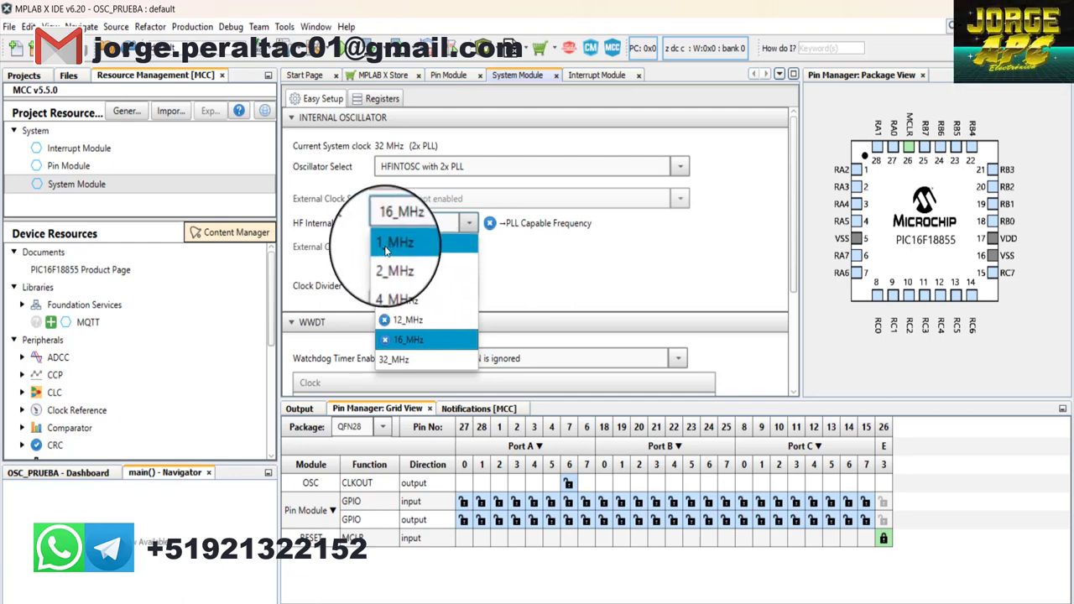
{"action": "left_click", "coordinate": [386, 251]}
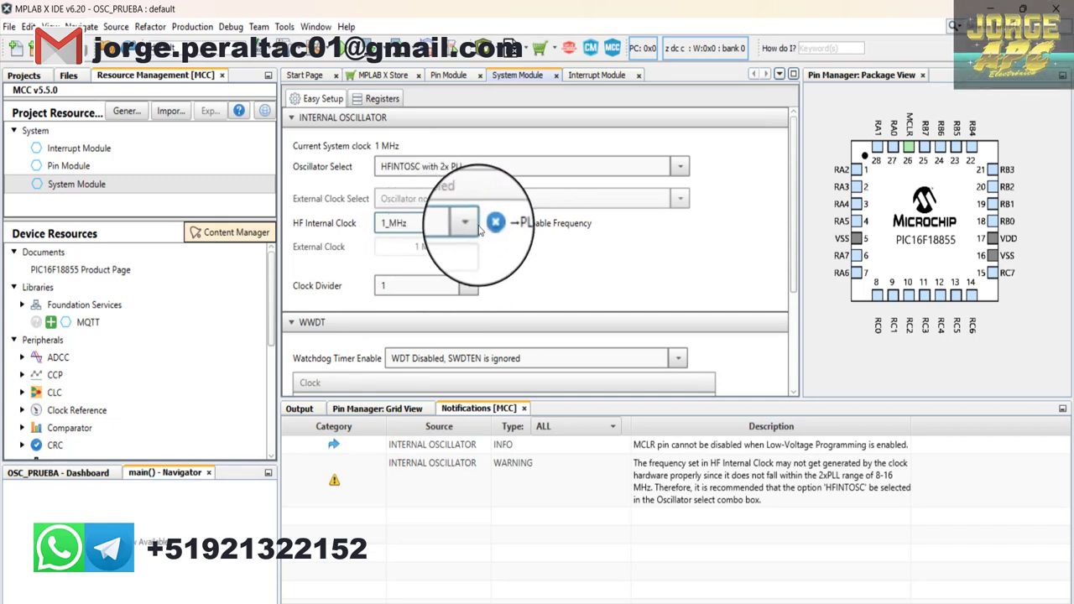
{"action": "left_click", "coordinate": [468, 223]}
{"action": "left_click", "coordinate": [411, 242]}
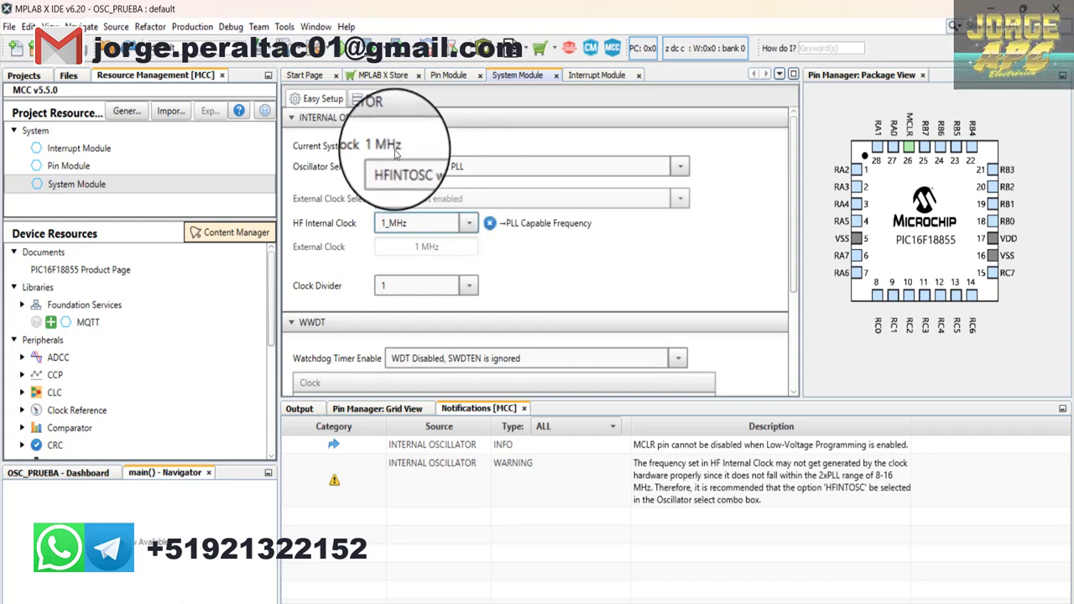
{"action": "left_click", "coordinate": [468, 226]}
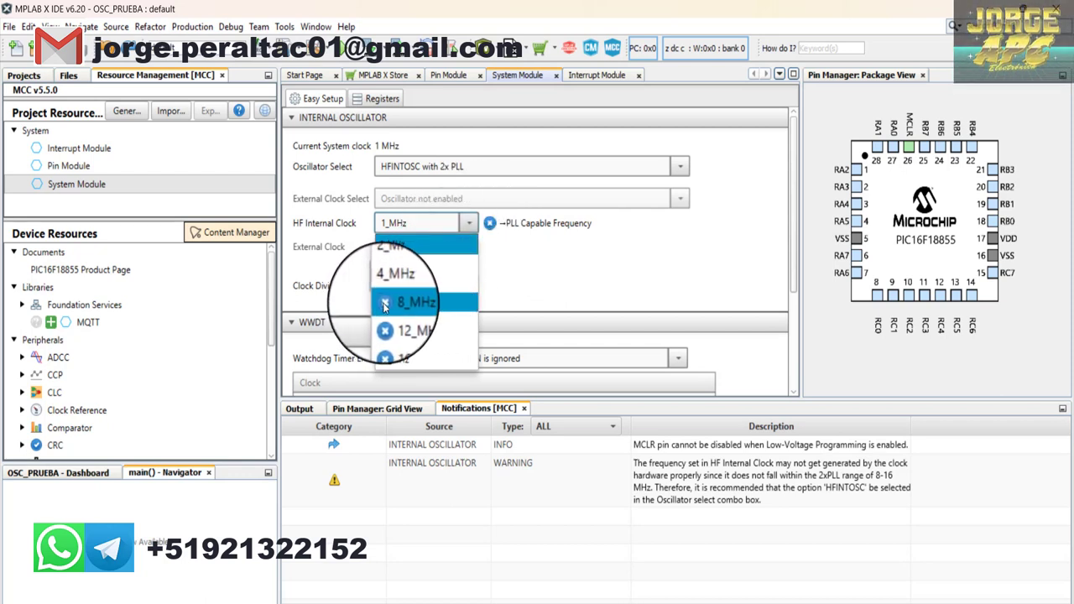
{"action": "left_click", "coordinate": [411, 303]}
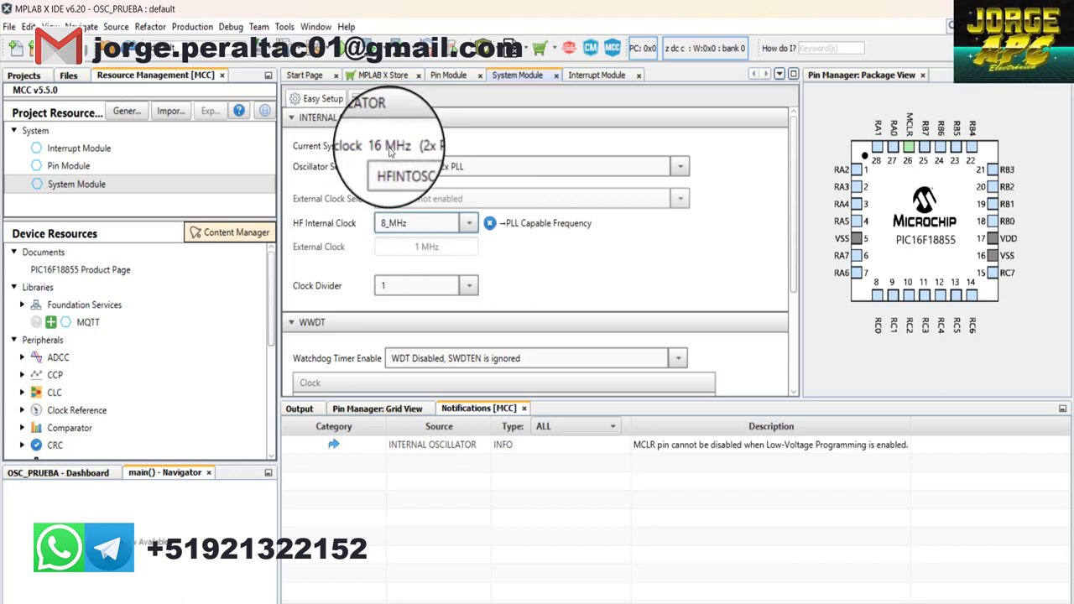
Set the HF Internal Clock to 16 MHz.
{"action": "left_click", "coordinate": [466, 225]}
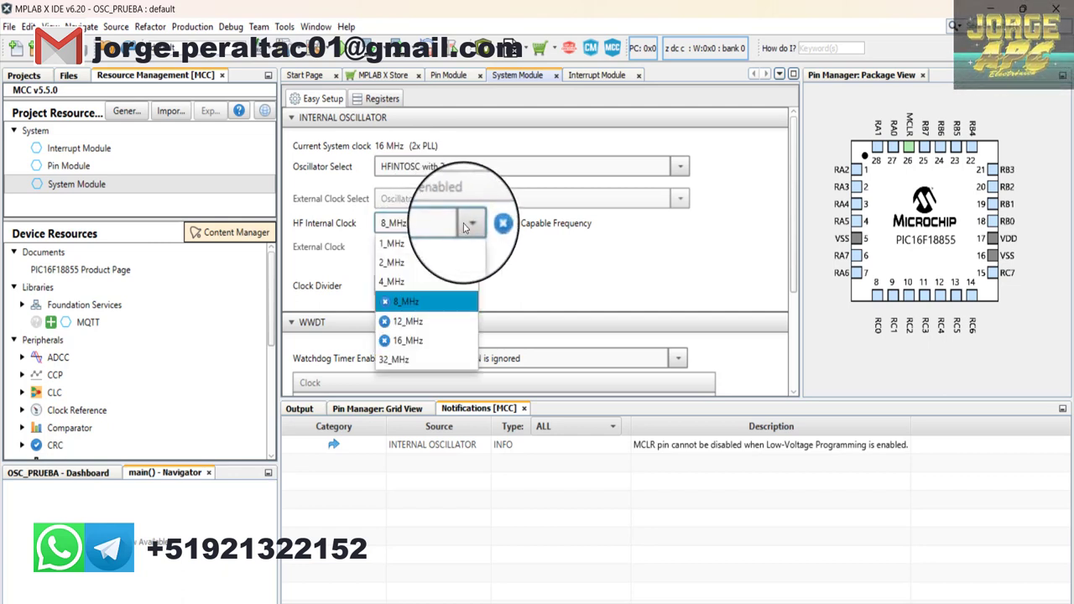
{"action": "left_click", "coordinate": [414, 339]}
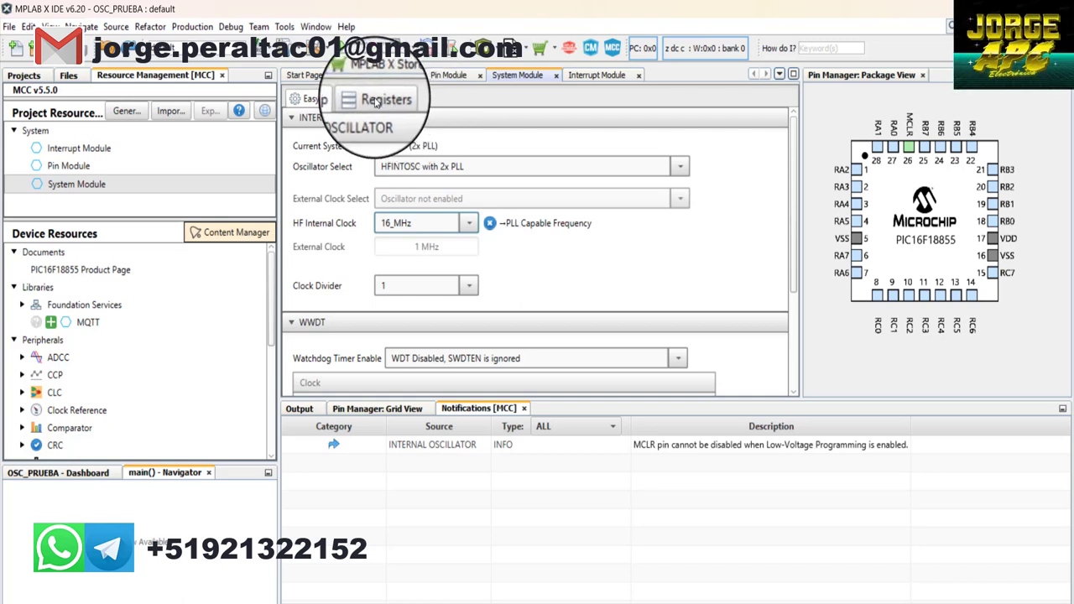
Examine the System Module's register settings from CONFIG1 through CONFIG3, including the RSTOSC oscillator option.
{"action": "left_click", "coordinate": [376, 100]}
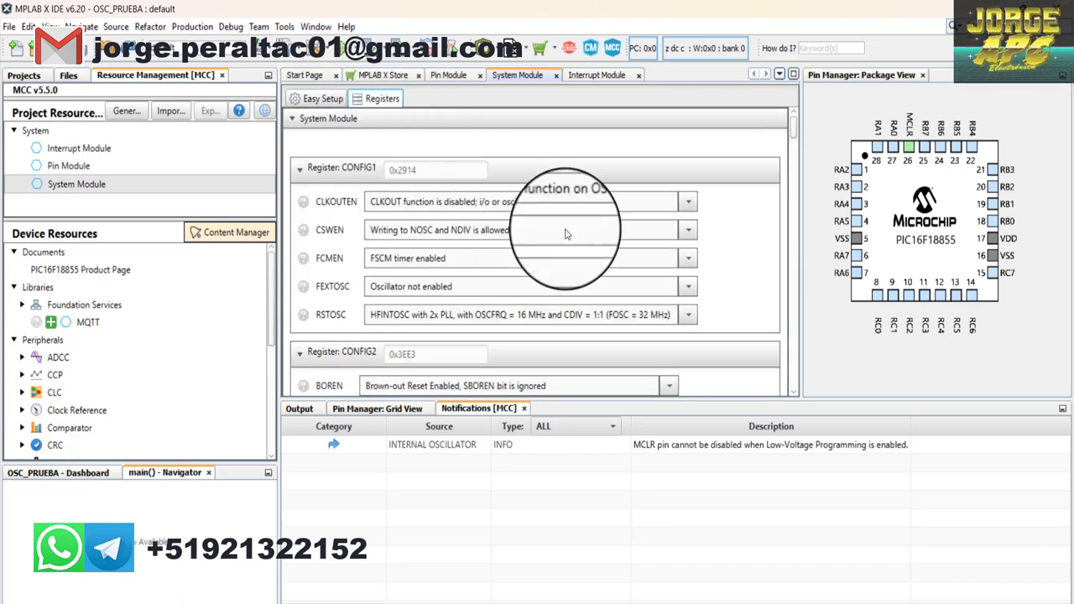
{"action": "scroll", "coordinate": [432, 248], "scroll_direction": "down", "scroll_amount": 5}
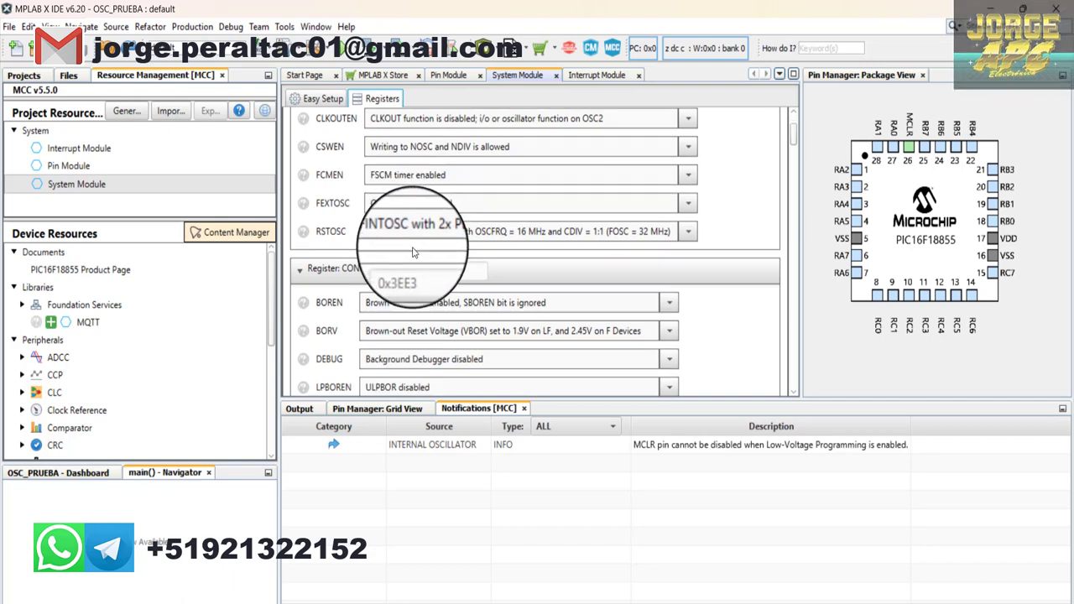
{"action": "scroll", "coordinate": [413, 268], "scroll_direction": "down", "scroll_amount": 3}
{"action": "scroll", "coordinate": [386, 277], "scroll_direction": "up", "scroll_amount": 4}
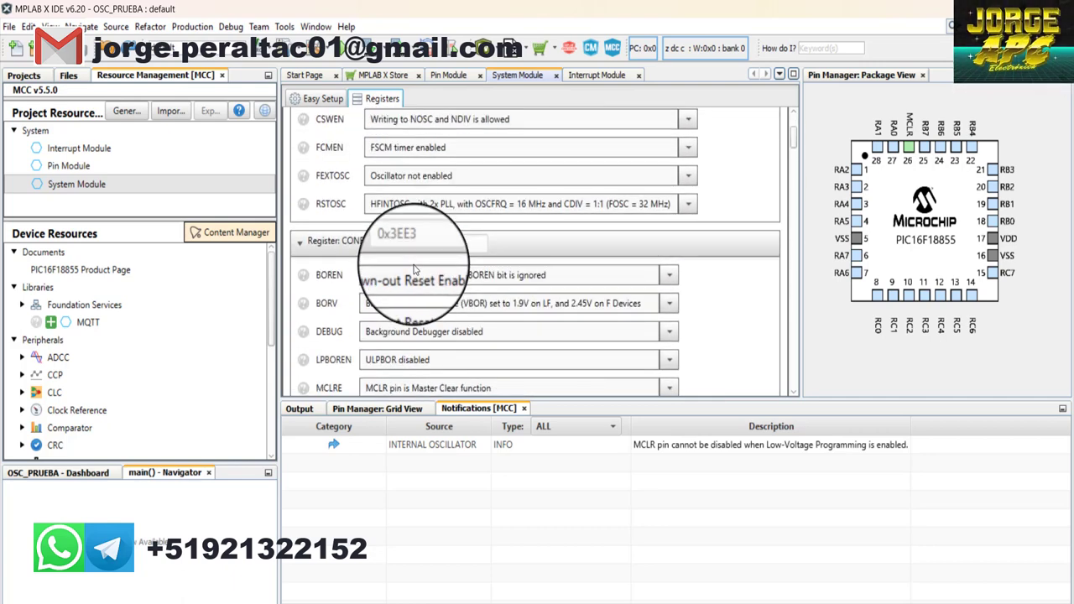
{"action": "scroll", "coordinate": [411, 276], "scroll_direction": "down", "scroll_amount": 1}
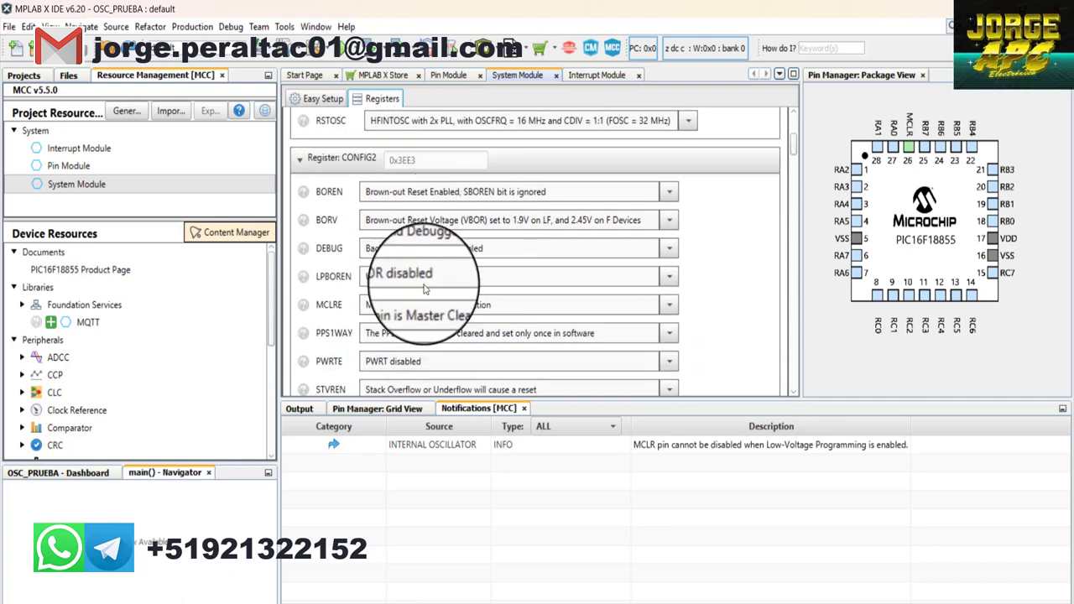
{"action": "scroll", "coordinate": [504, 323], "scroll_direction": "down", "scroll_amount": 1}
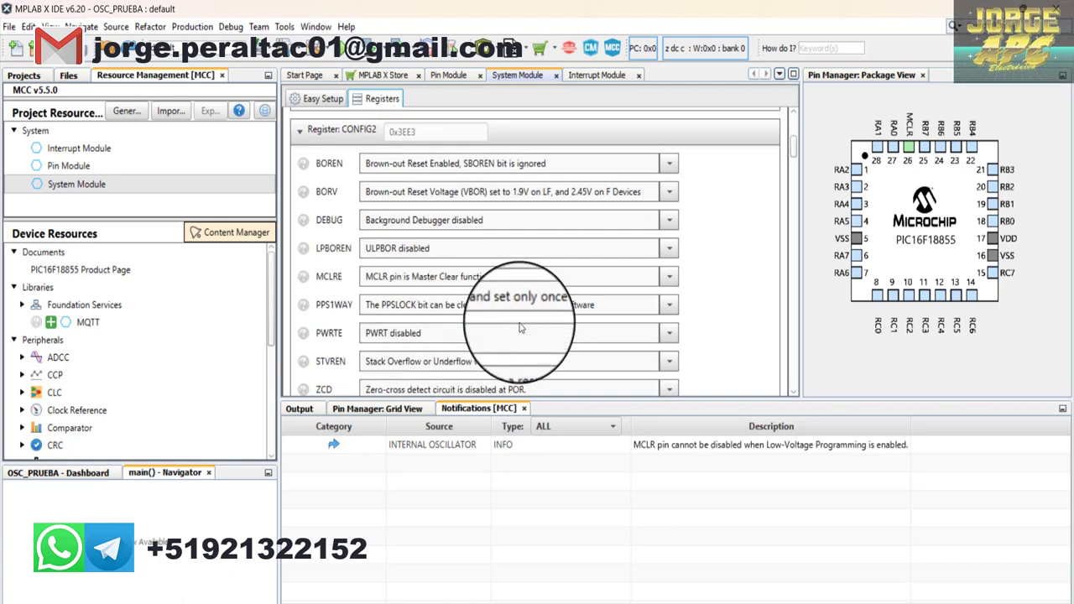
{"action": "scroll", "coordinate": [487, 315], "scroll_direction": "down", "scroll_amount": 2}
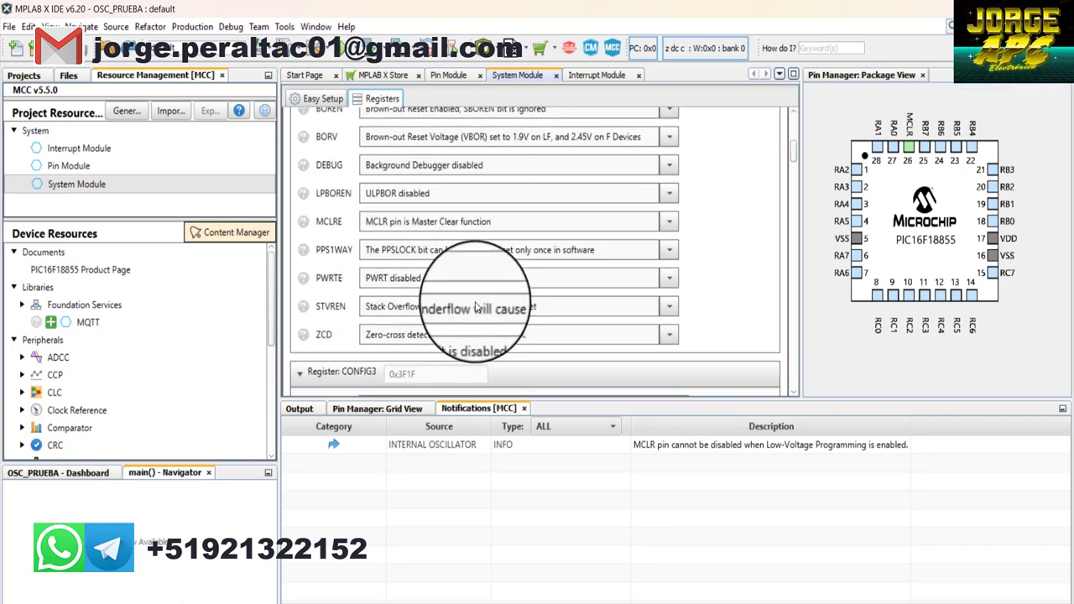
{"action": "scroll", "coordinate": [475, 307], "scroll_direction": "down", "scroll_amount": 8}
{"action": "scroll", "coordinate": [476, 307], "scroll_direction": "up", "scroll_amount": 18}
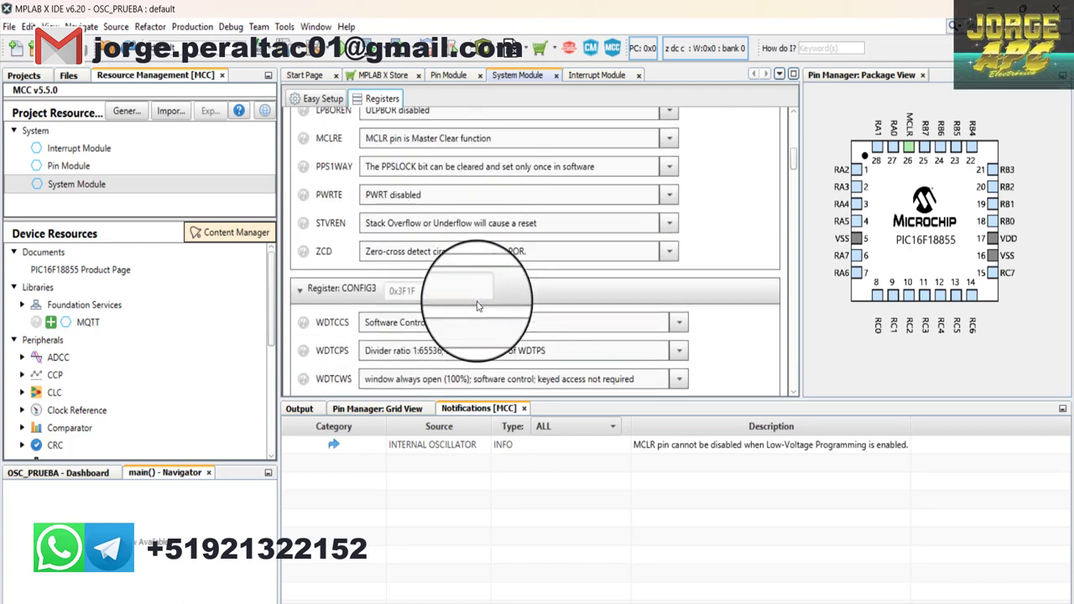
{"action": "scroll", "coordinate": [476, 307], "scroll_direction": "up", "scroll_amount": 1}
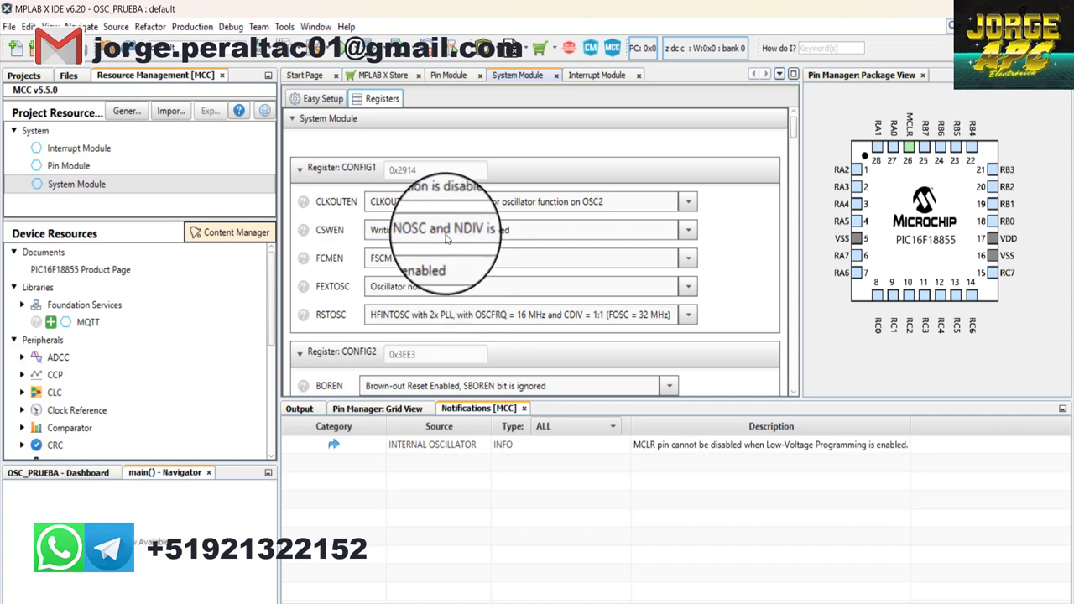
Examine the System Module's remaining registers through CONFIG5, and return to its Easy Setup view.
{"action": "scroll", "coordinate": [436, 235], "scroll_direction": "down", "scroll_amount": 10}
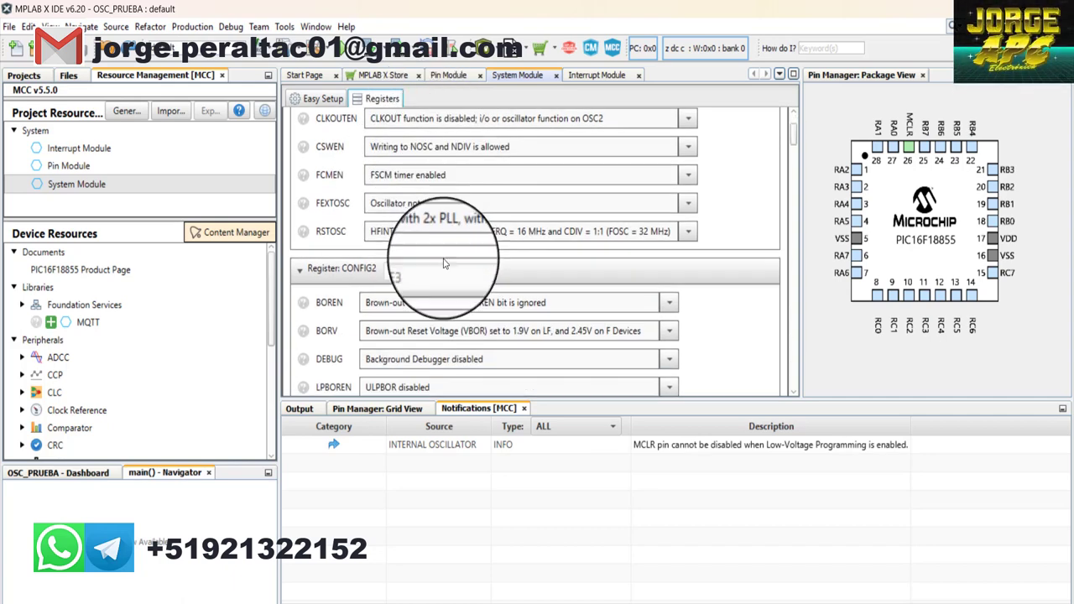
{"action": "scroll", "coordinate": [443, 260], "scroll_direction": "down", "scroll_amount": 20}
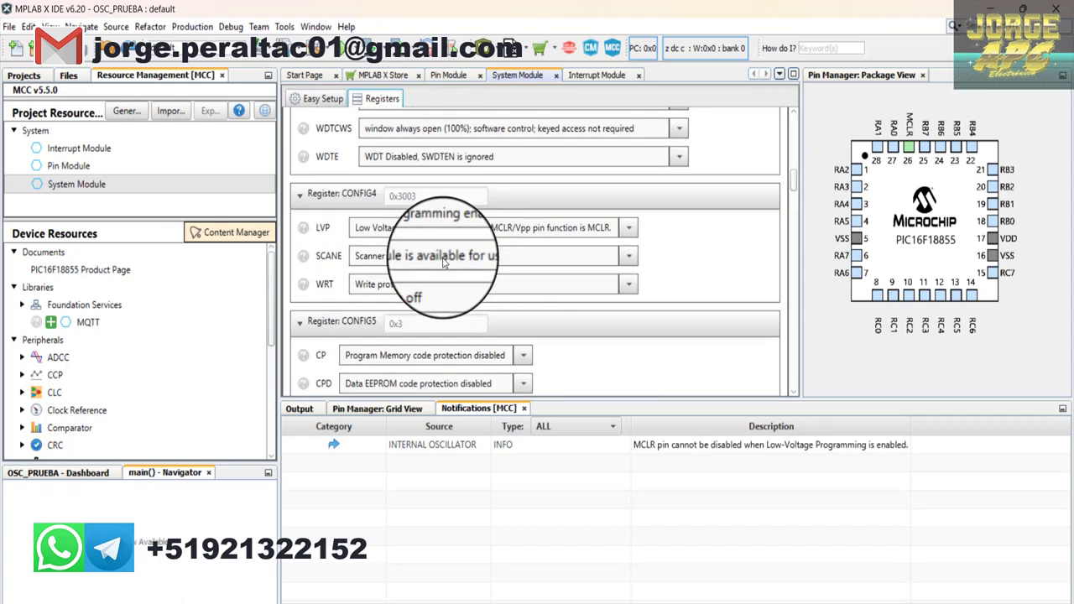
{"action": "scroll", "coordinate": [453, 260], "scroll_direction": "up", "scroll_amount": 12}
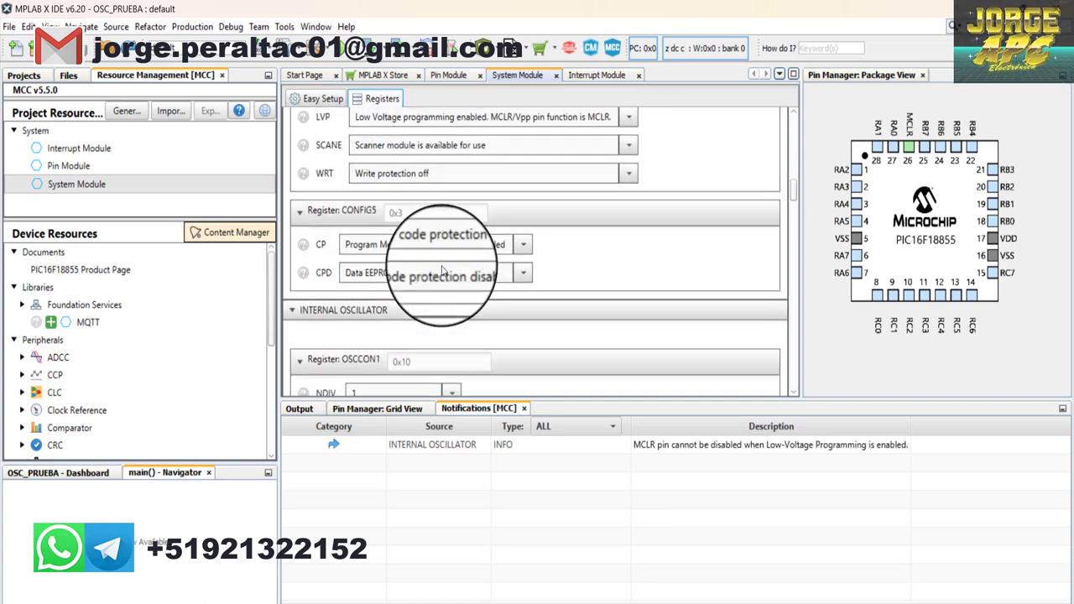
{"action": "left_click", "coordinate": [317, 101]}
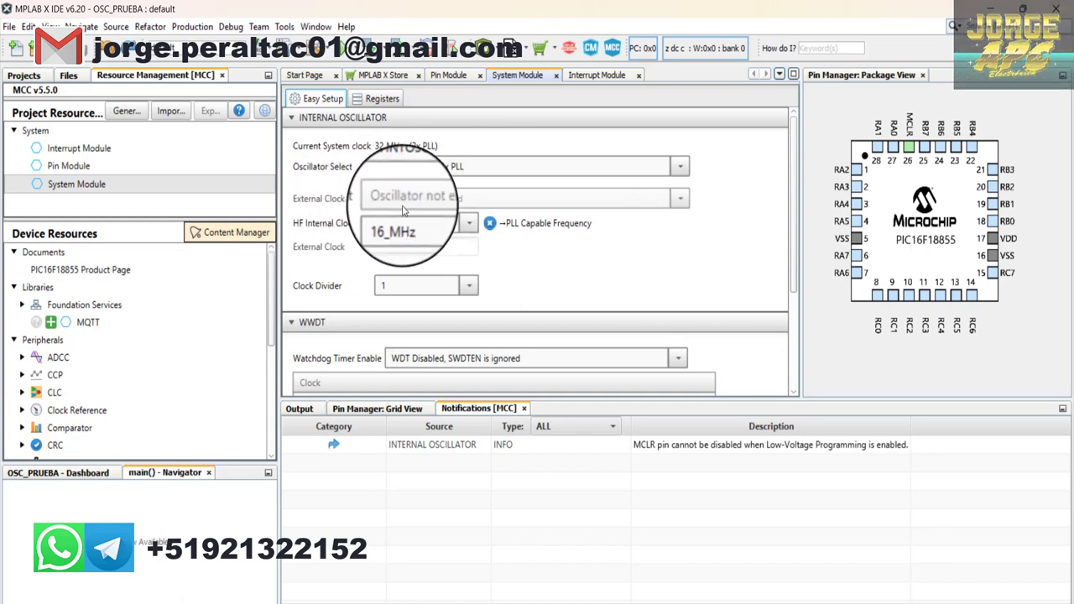
Open the Pin Module and assign Port A pins 0 to 3 as GPIO outputs.
{"action": "left_click", "coordinate": [64, 167]}
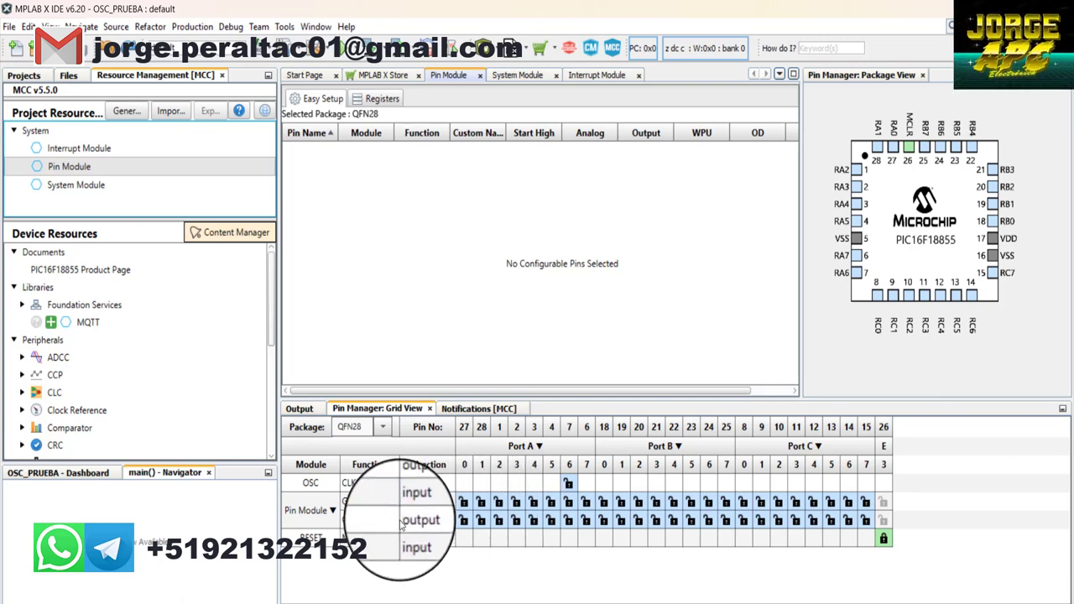
{"action": "left_click", "coordinate": [464, 520]}
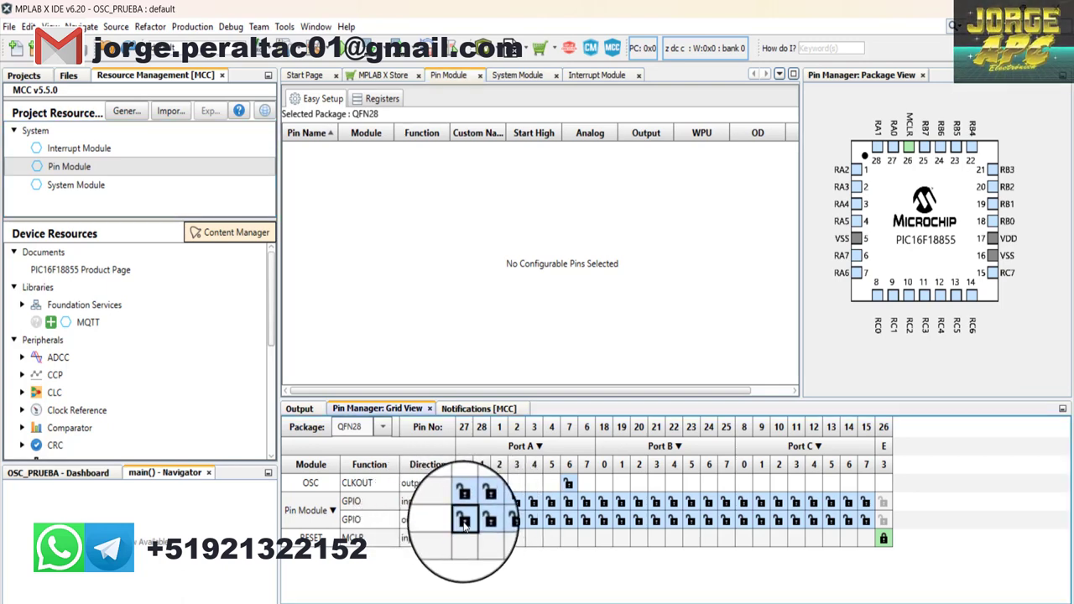
{"action": "left_click", "coordinate": [481, 519]}
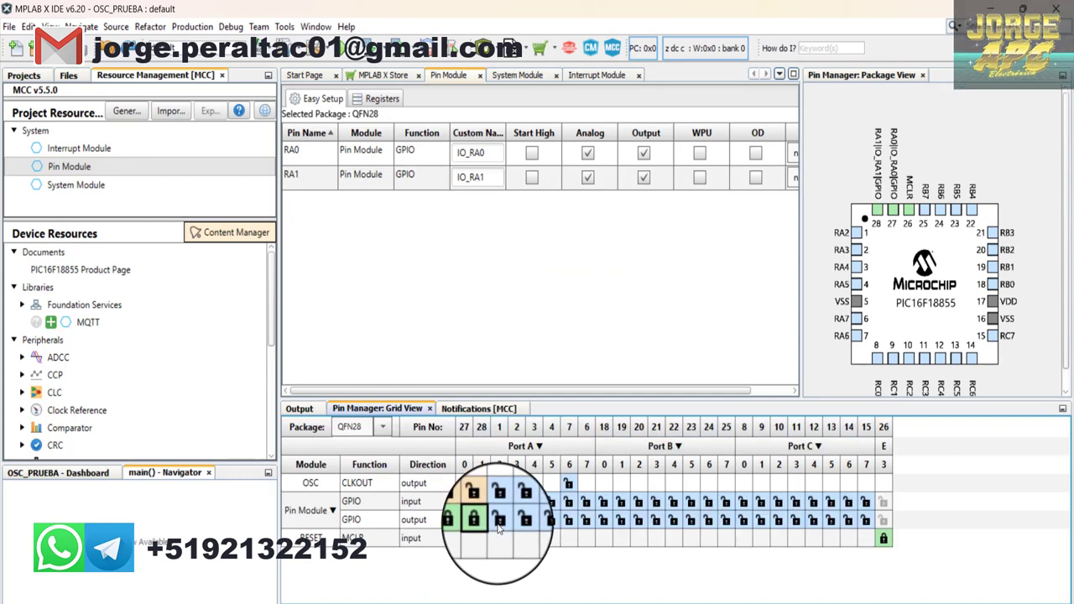
{"action": "left_click", "coordinate": [499, 519]}
{"action": "left_click", "coordinate": [517, 521]}
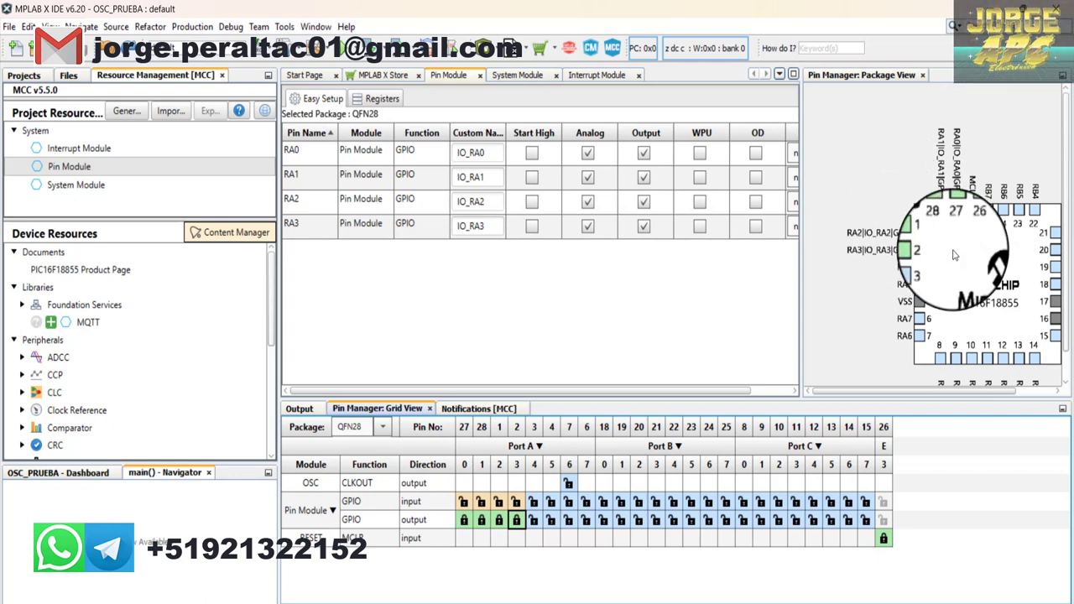
{"action": "left_click_drag", "start_coordinate": [951, 248], "coordinate": [929, 221]}
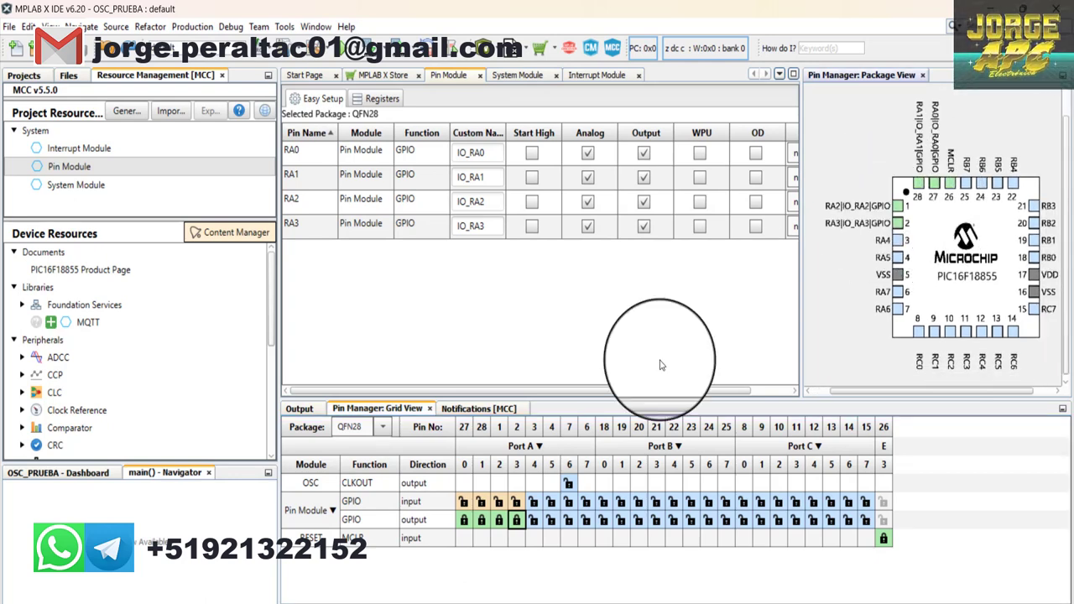
Try Port A pins 0 to 3 as GPIO inputs, and set them back to GPIO outputs.
{"action": "left_click", "coordinate": [464, 501]}
{"action": "left_click", "coordinate": [482, 501]}
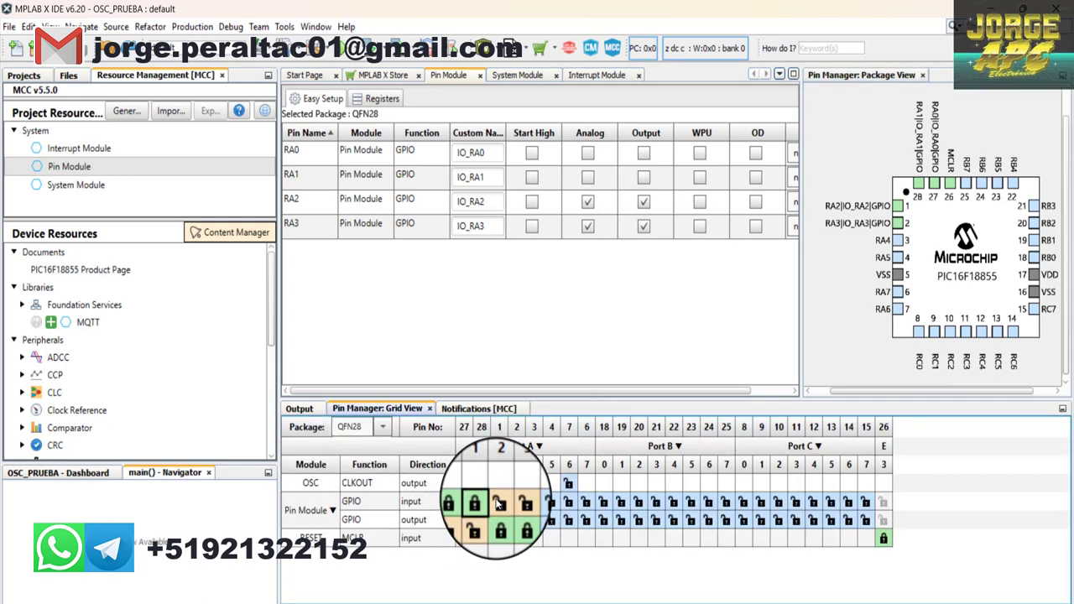
{"action": "left_click", "coordinate": [499, 501]}
{"action": "left_click", "coordinate": [519, 503]}
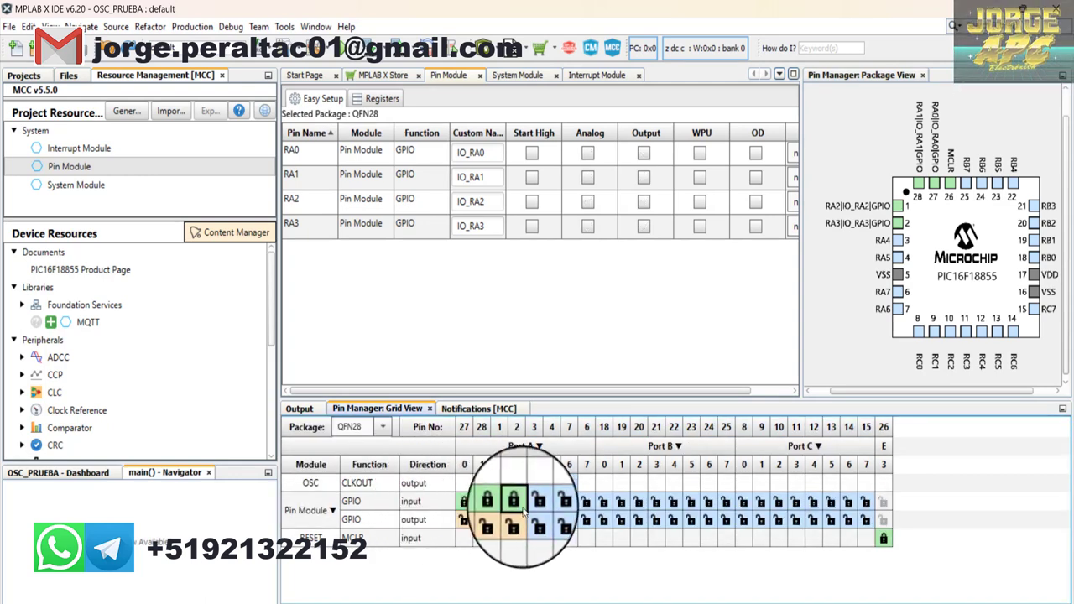
{"action": "left_click", "coordinate": [464, 519]}
{"action": "left_click", "coordinate": [482, 520]}
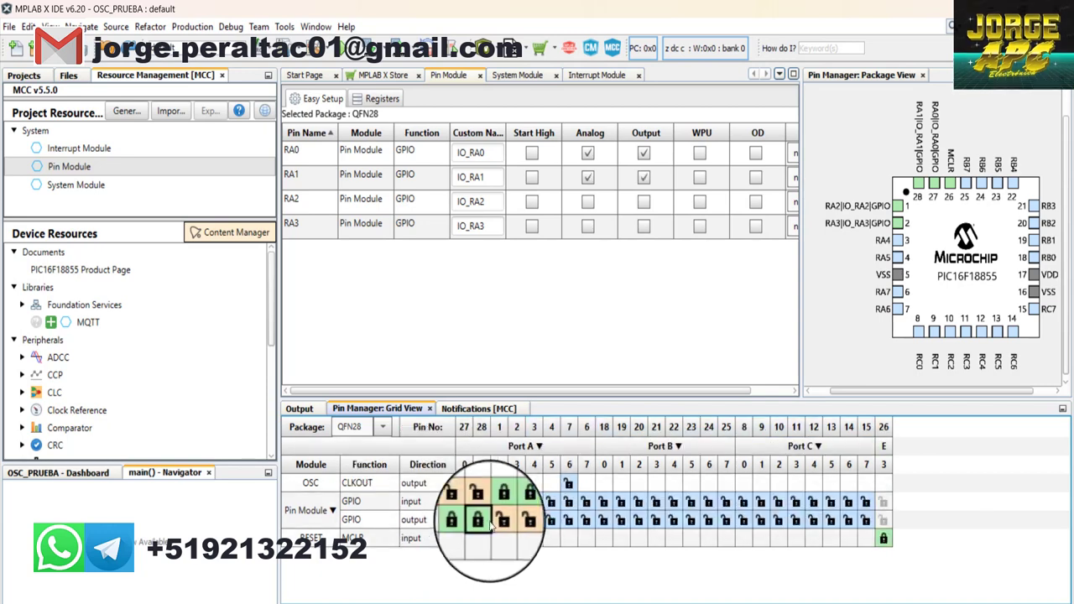
{"action": "left_click", "coordinate": [499, 519]}
{"action": "left_click", "coordinate": [517, 519]}
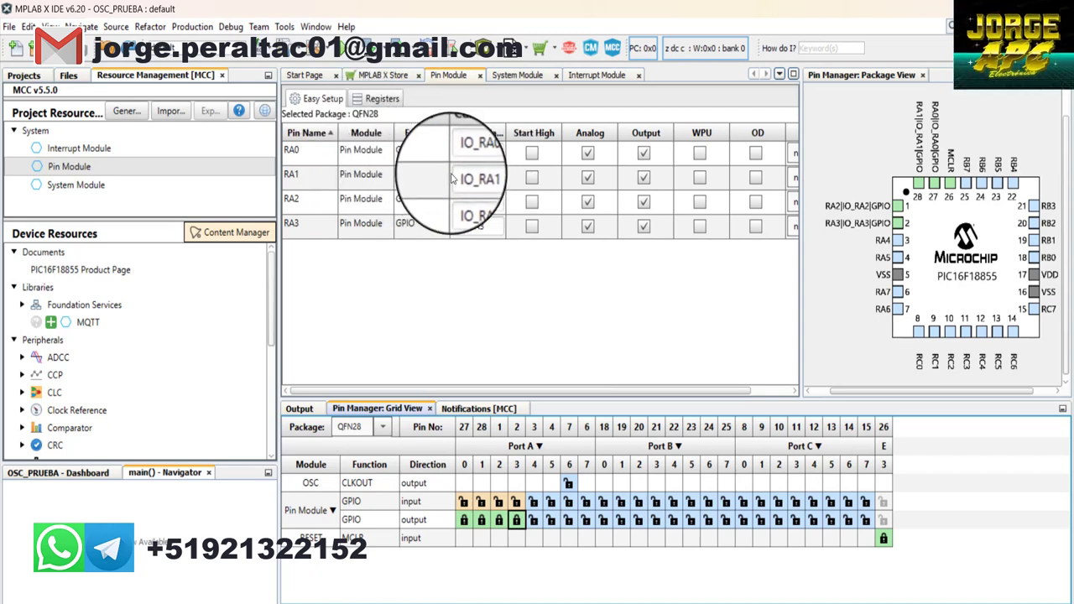
Give pins RA0, RA1, RA2 and RA3 the custom names LED1, LED2, LED3 and LED4.
{"action": "double_click", "coordinate": [488, 151]}
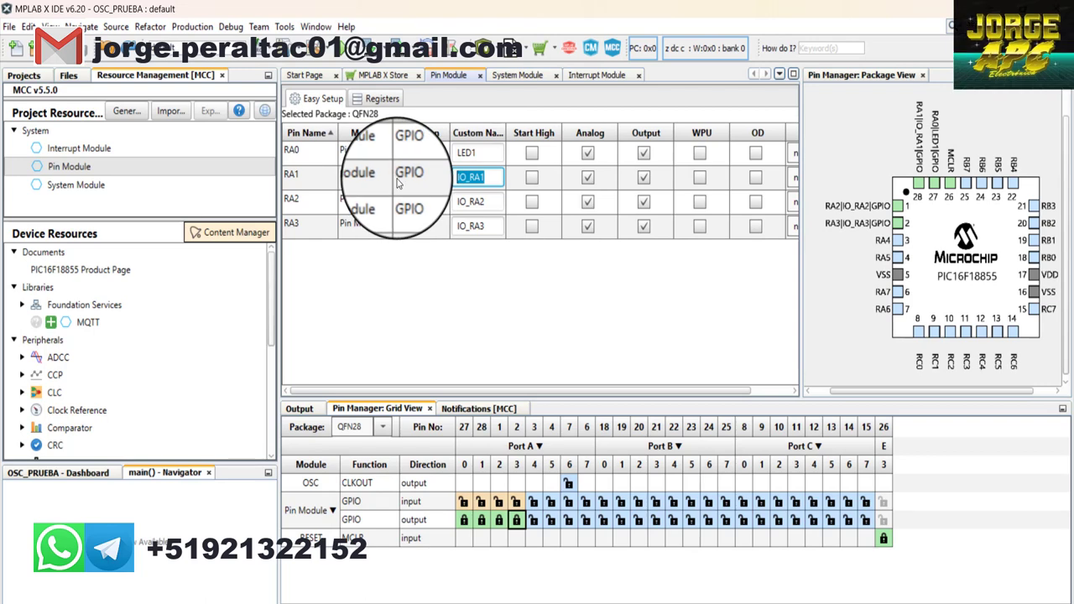
{"action": "double_click", "coordinate": [477, 202]}
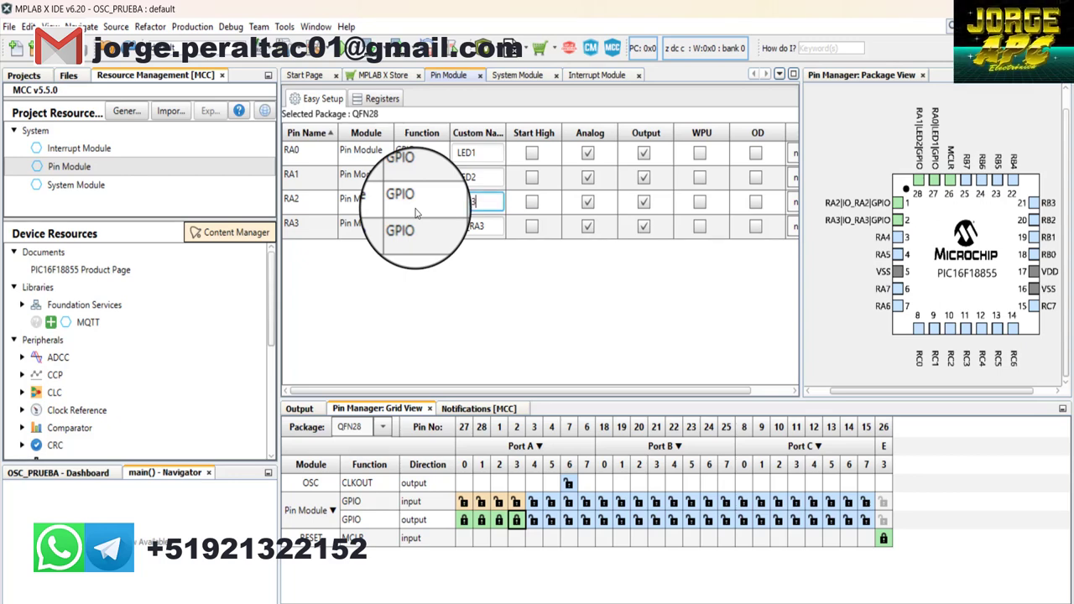
{"action": "type", "text": "LED3"}
{"action": "double_click", "coordinate": [478, 224]}
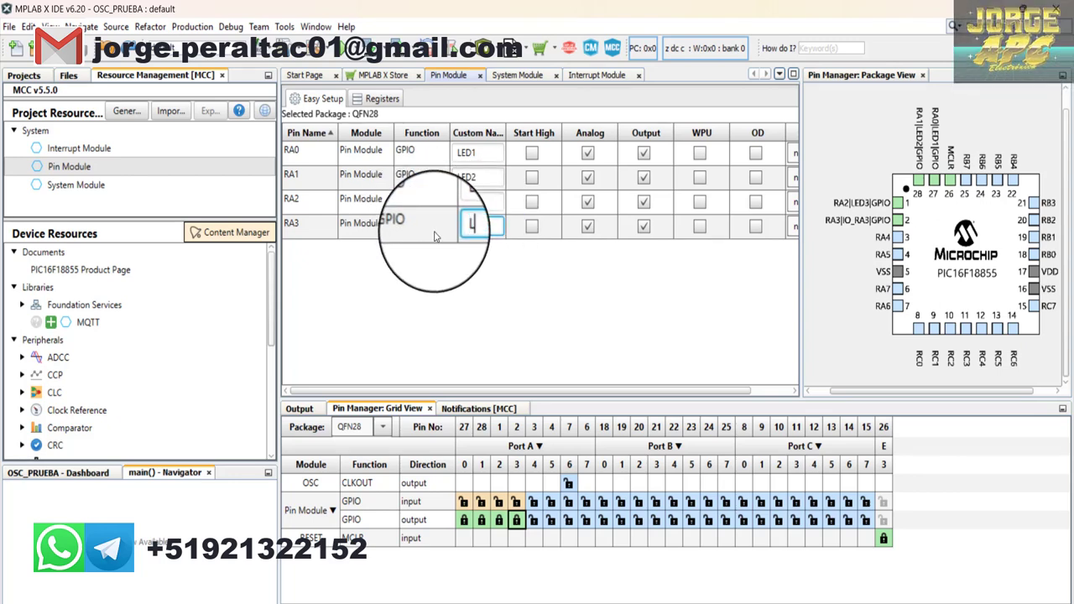
{"action": "type", "text": "LED"}
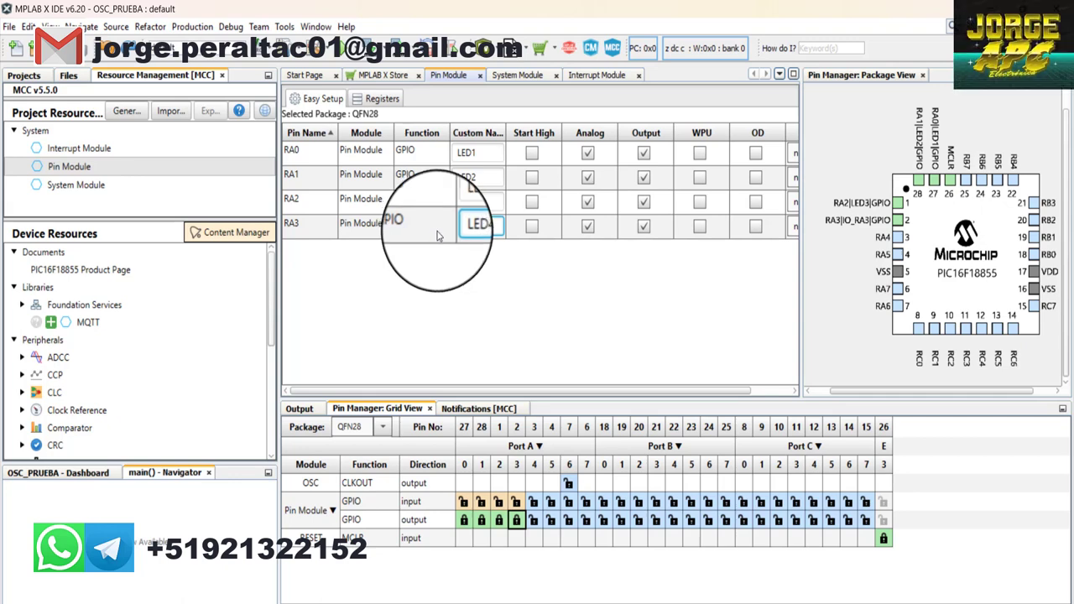
{"action": "type", "text": "4"}
{"action": "key", "text": "Return"}
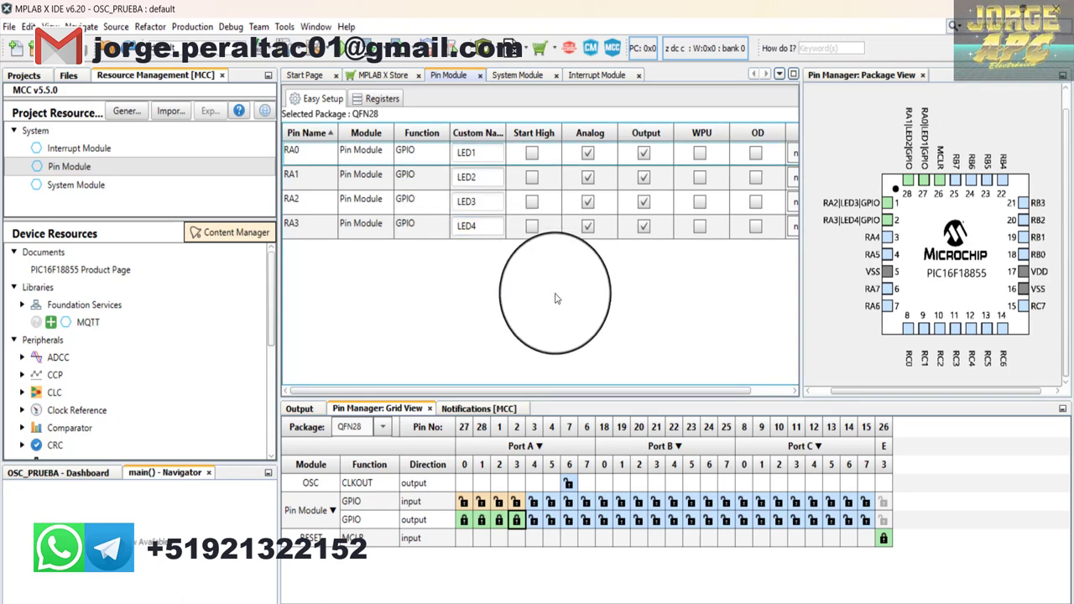
Enable Start High for the four LED pins RA0 to RA3.
{"action": "left_click", "coordinate": [531, 153]}
{"action": "left_click", "coordinate": [531, 177]}
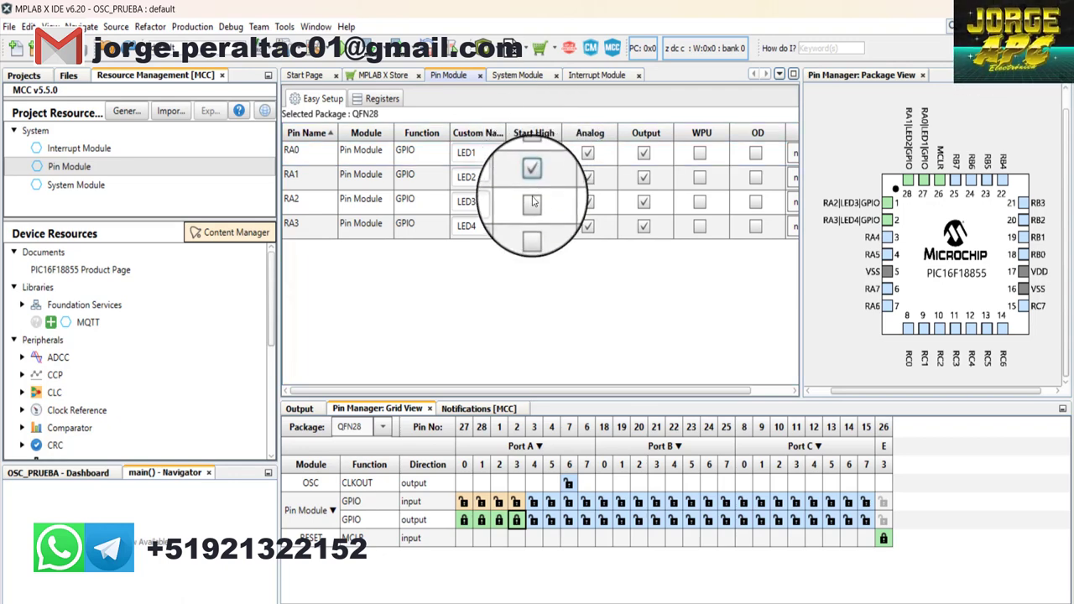
{"action": "left_click", "coordinate": [531, 201]}
{"action": "left_click", "coordinate": [532, 226]}
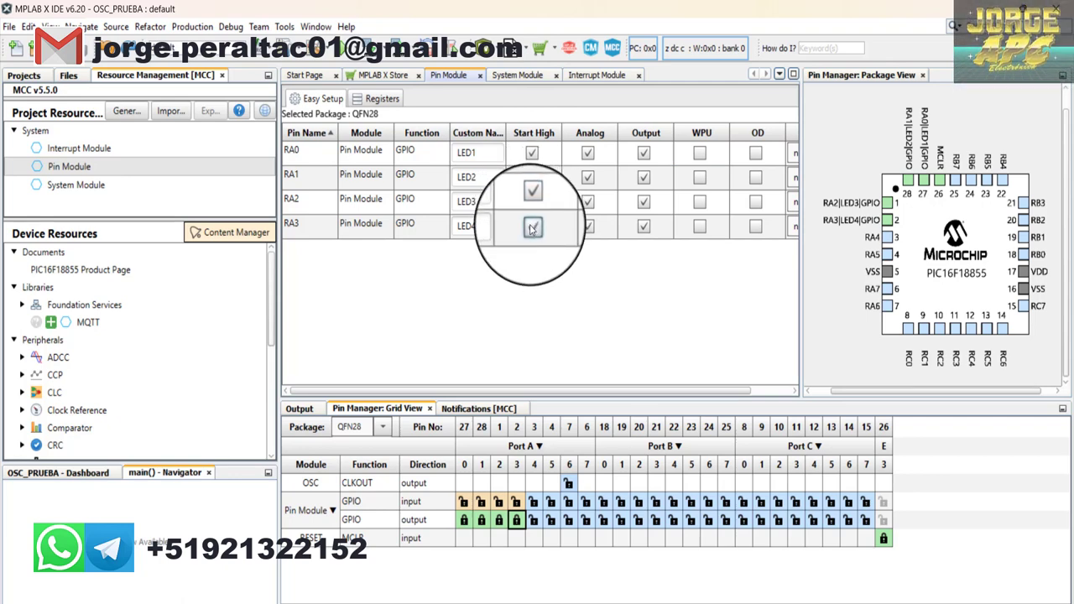
Disable the Analog option for the four LED pins RA0 to RA3.
{"action": "left_click", "coordinate": [589, 154]}
{"action": "left_click", "coordinate": [588, 177]}
{"action": "left_click", "coordinate": [589, 202]}
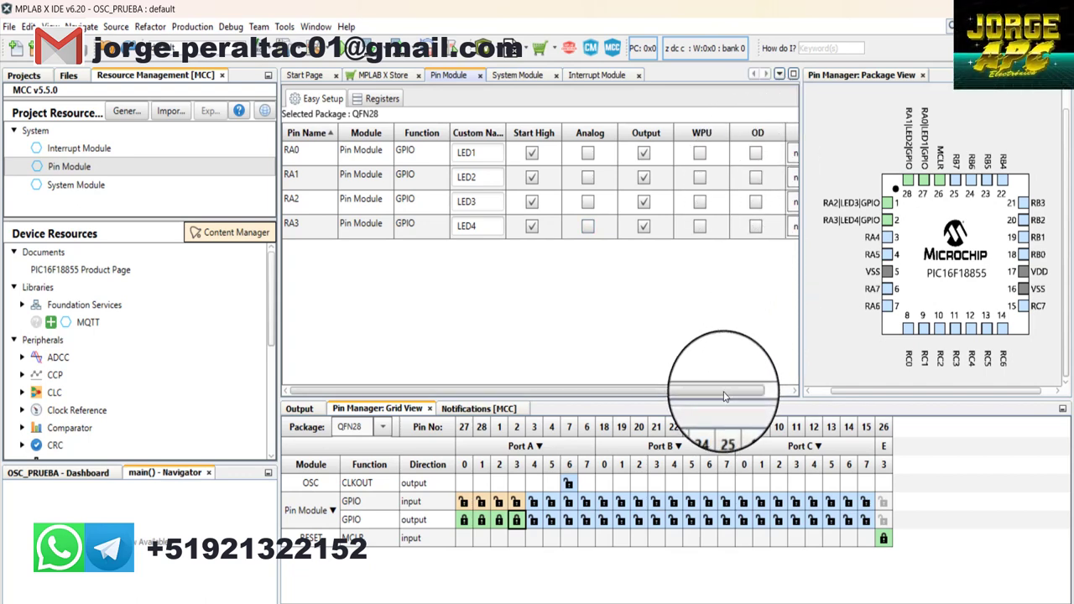
{"action": "left_click_drag", "start_coordinate": [726, 396], "coordinate": [765, 396]}
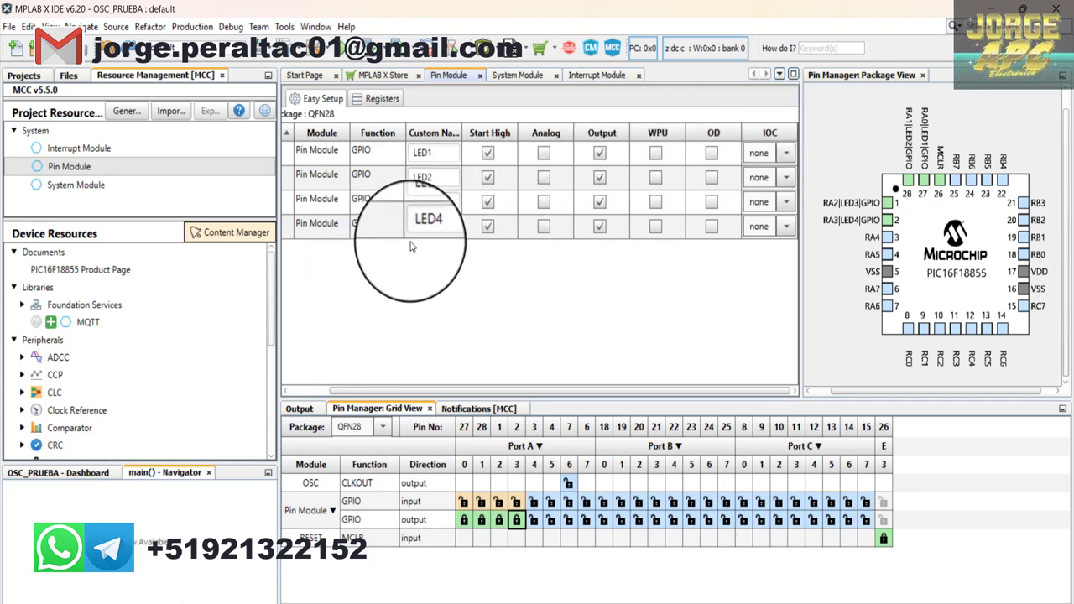
Generate the project's MCC code and close the MCC configurator.
{"action": "left_click", "coordinate": [122, 113]}
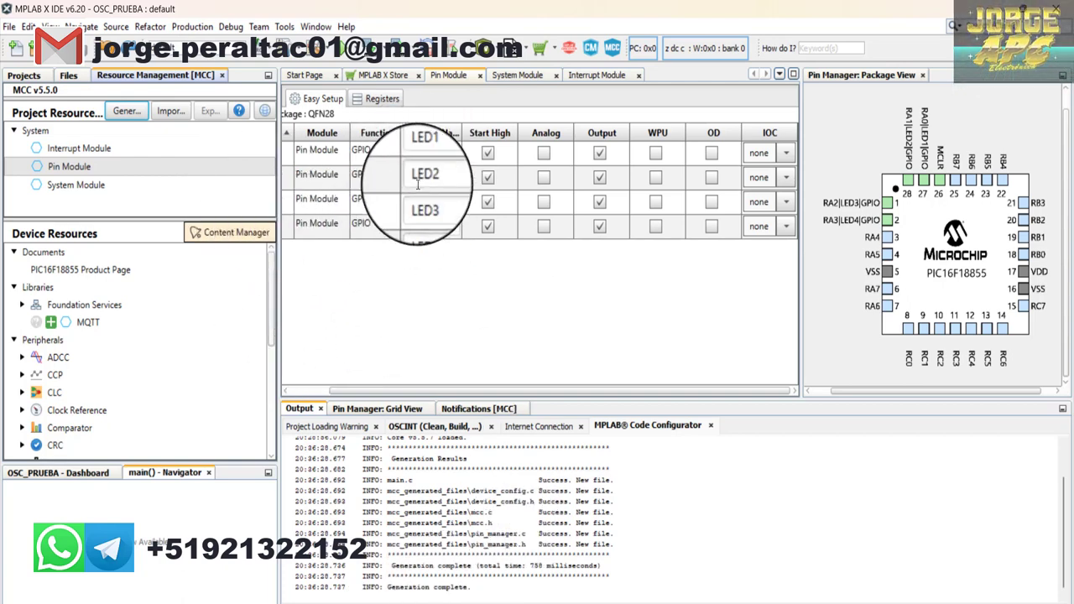
{"action": "left_click", "coordinate": [614, 52]}
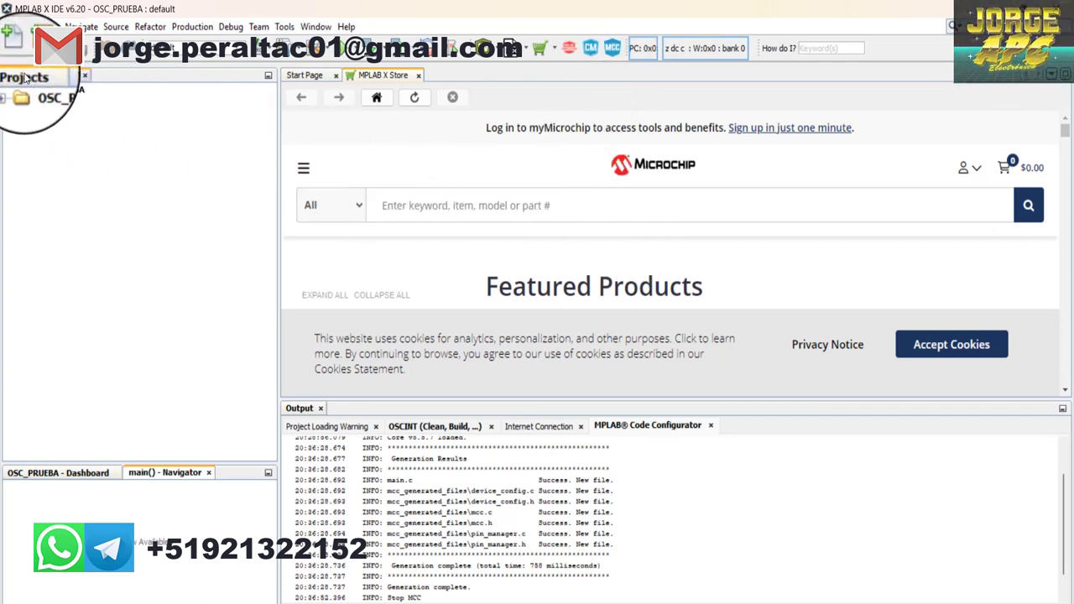
Open main.c from the OSC_PRUEBA project's Source Files and look through the generated code.
{"action": "double_click", "coordinate": [46, 98]}
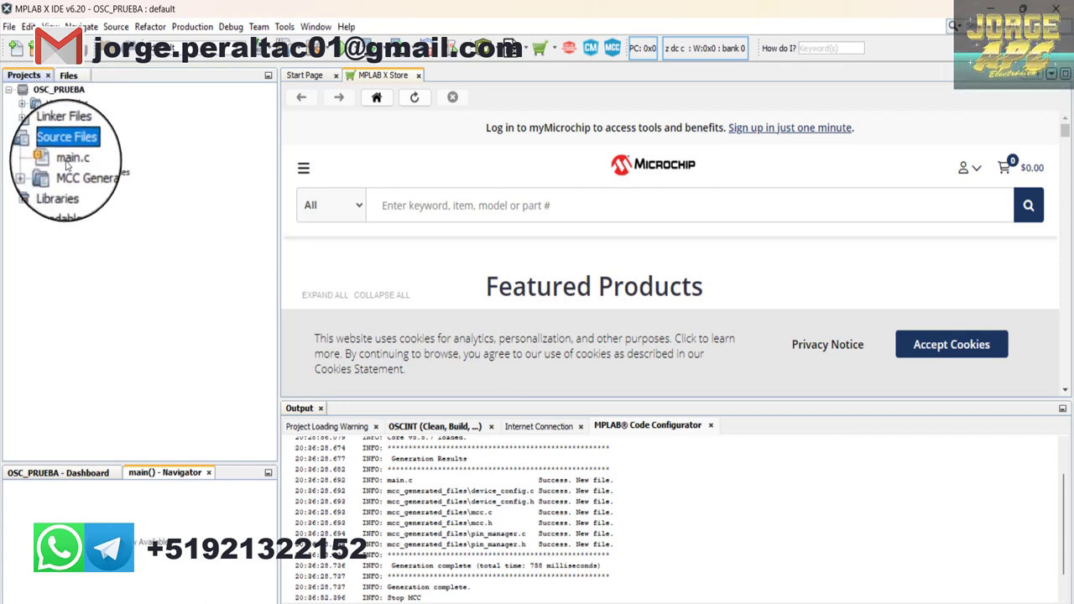
{"action": "double_click", "coordinate": [68, 160]}
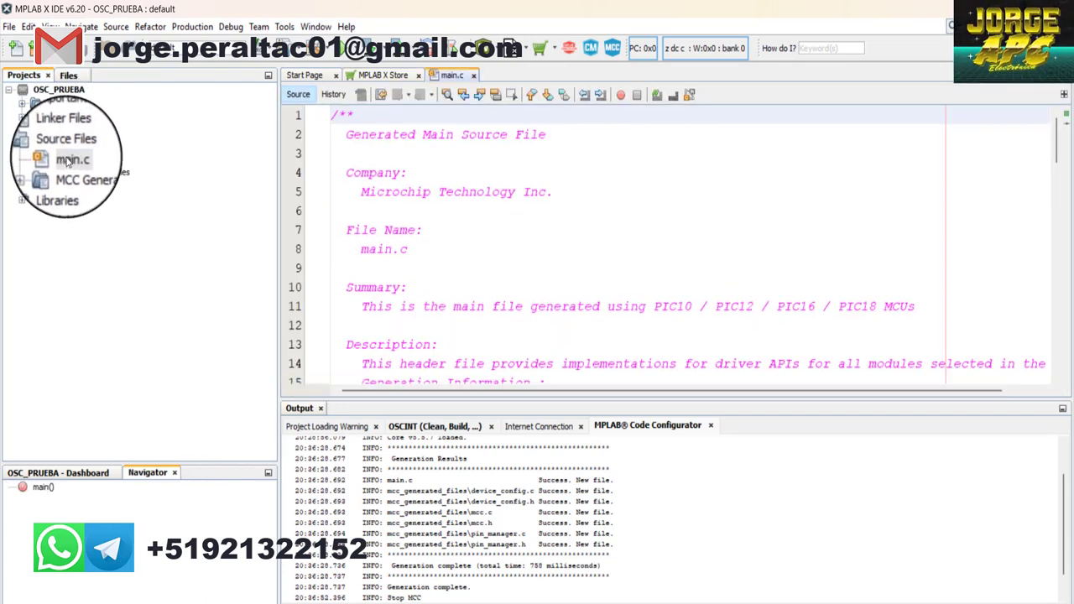
{"action": "scroll", "coordinate": [523, 269], "scroll_direction": "down", "scroll_amount": 9}
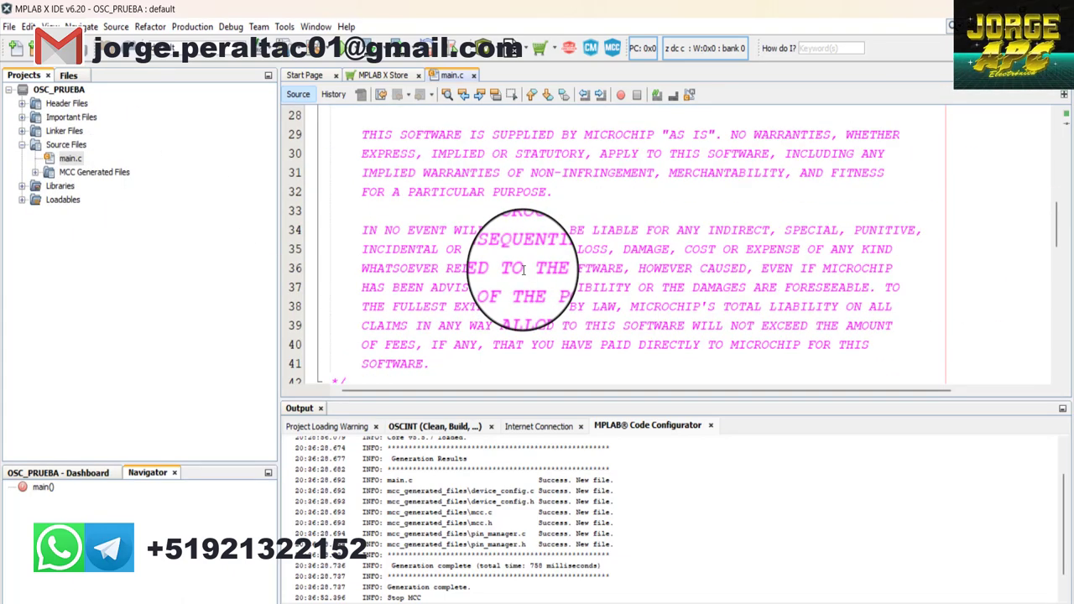
{"action": "scroll", "coordinate": [522, 269], "scroll_direction": "down", "scroll_amount": 8}
{"action": "scroll", "coordinate": [522, 273], "scroll_direction": "up", "scroll_amount": 3}
{"action": "scroll", "coordinate": [522, 273], "scroll_direction": "down", "scroll_amount": 4}
{"action": "scroll", "coordinate": [524, 277], "scroll_direction": "up", "scroll_amount": 4}
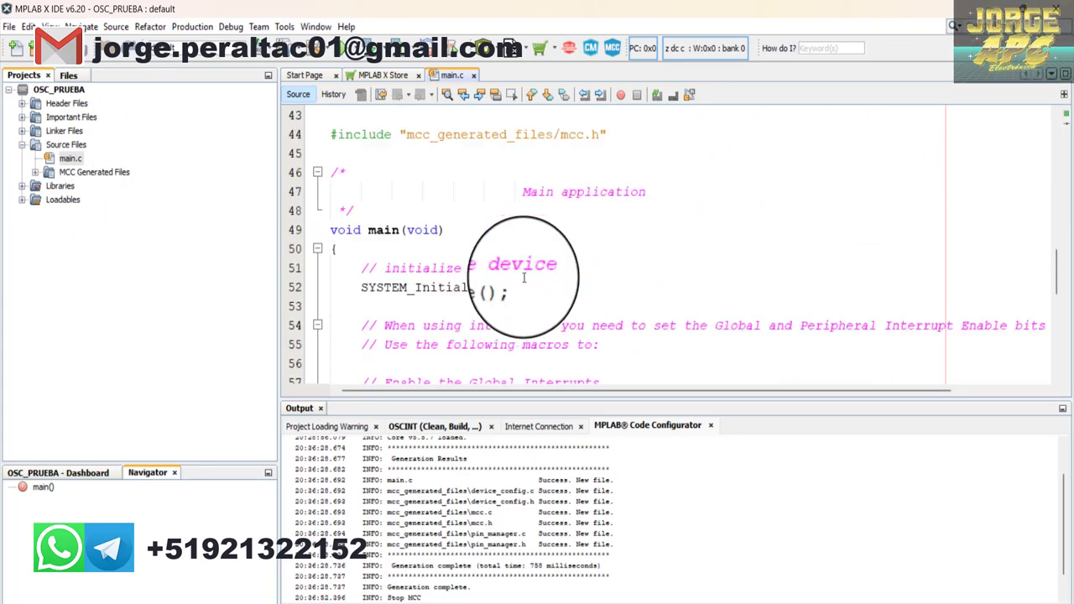
Delete the header and licence comment at the start of main.c and the "Main application" comment block above main().
{"action": "scroll", "coordinate": [504, 268], "scroll_direction": "up", "scroll_amount": 10}
{"action": "scroll", "coordinate": [395, 269], "scroll_direction": "down", "scroll_amount": 7}
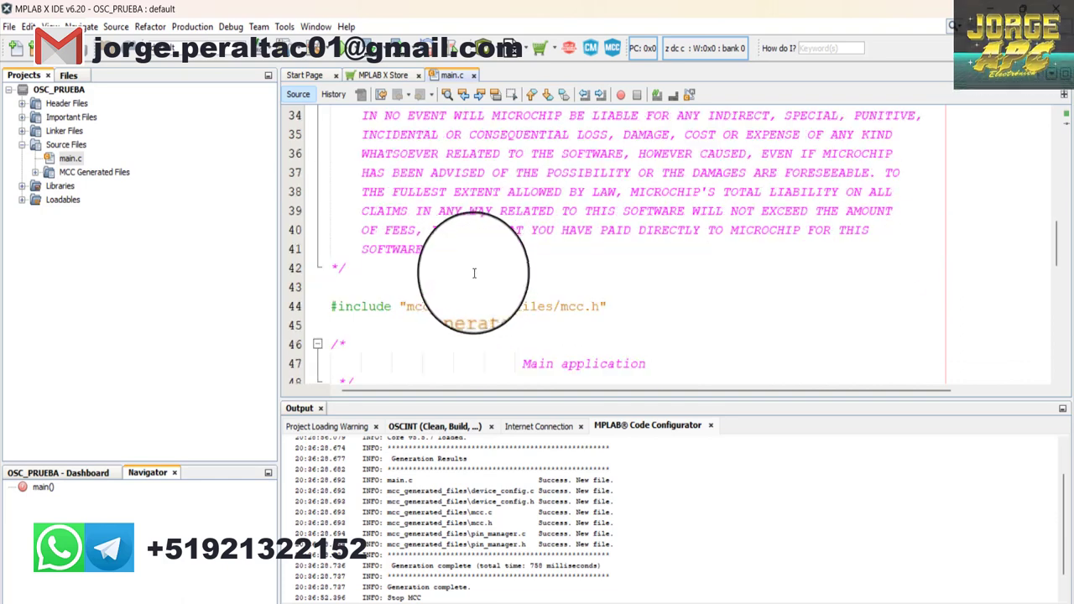
{"action": "left_click_drag", "start_coordinate": [420, 267], "coordinate": [232, 6]}
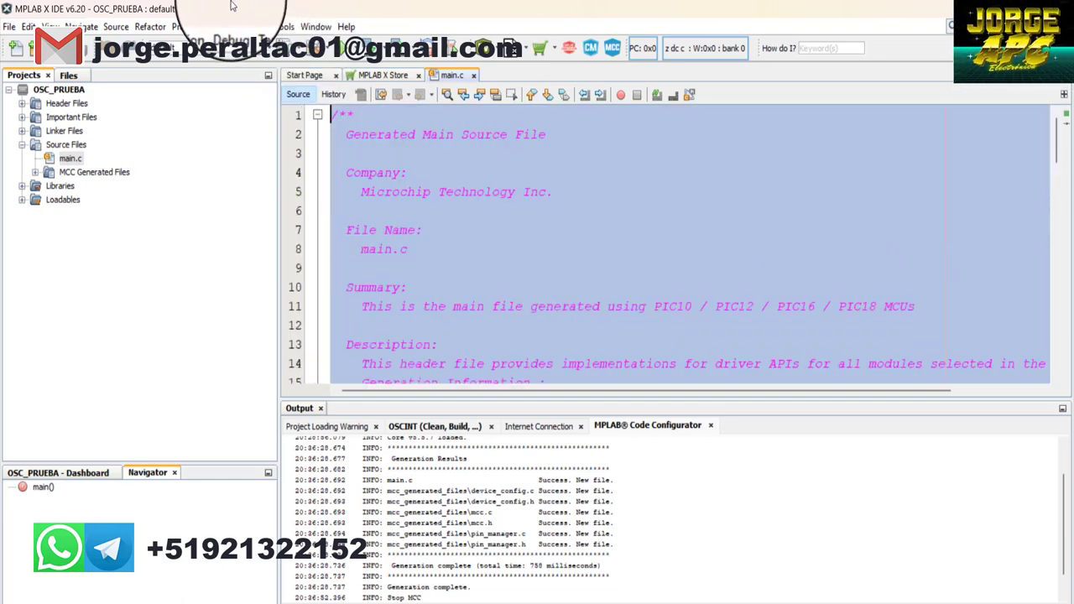
{"action": "key", "text": "Delete"}
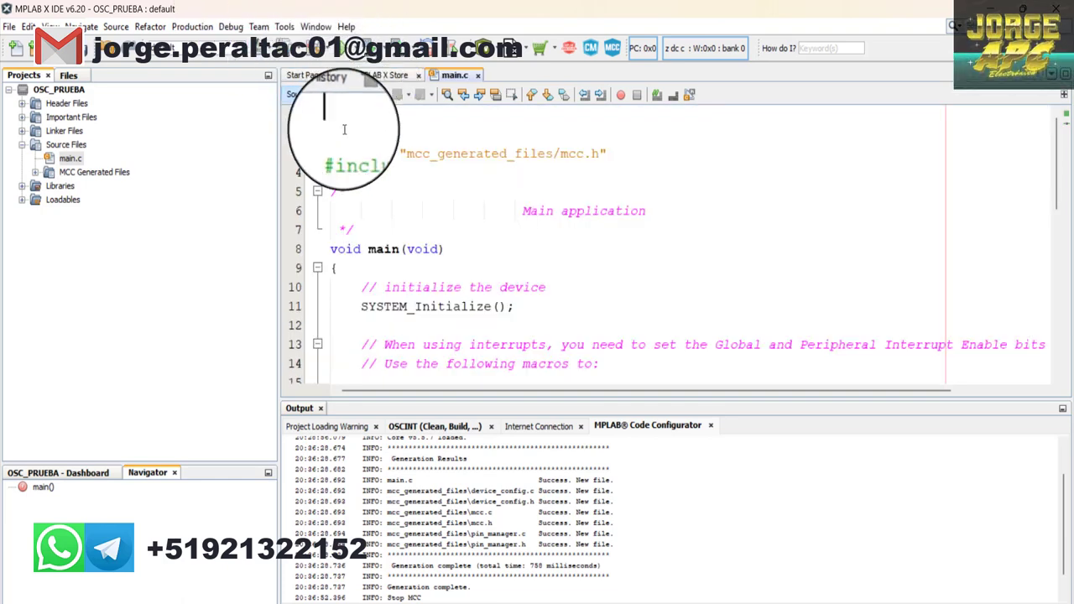
{"action": "key", "text": "Delete"}
{"action": "left_click_drag", "start_coordinate": [330, 172], "coordinate": [315, 212]}
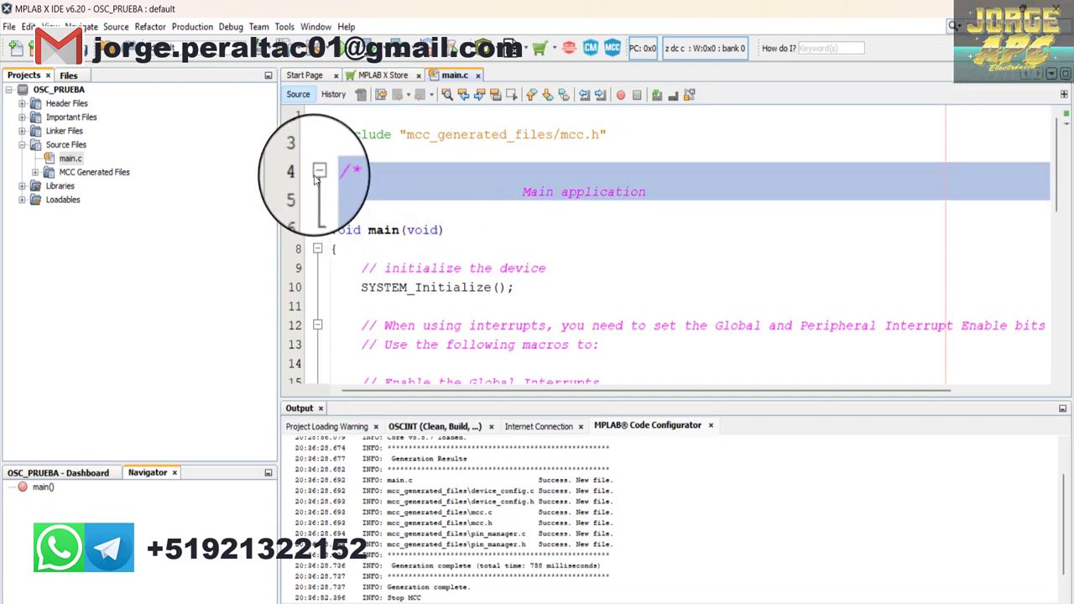
{"action": "key", "text": "Delete"}
Delete the interrupt comments between SYSTEM_Initialize() and the while (1) loop in main.c.
{"action": "scroll", "coordinate": [518, 353], "scroll_direction": "down", "scroll_amount": 4}
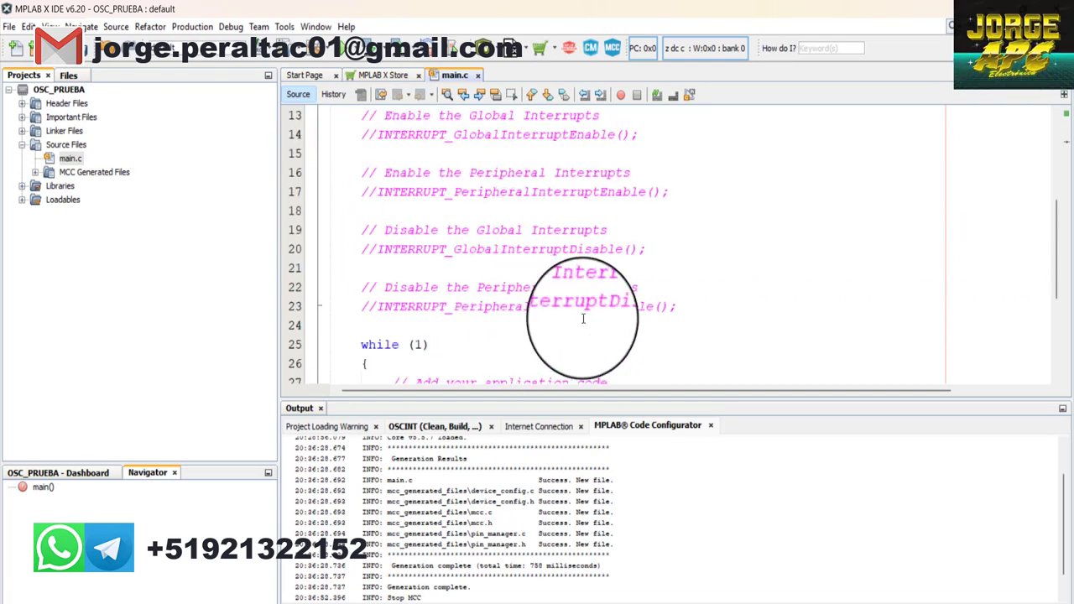
{"action": "left_click_drag", "start_coordinate": [690, 302], "coordinate": [336, 180]}
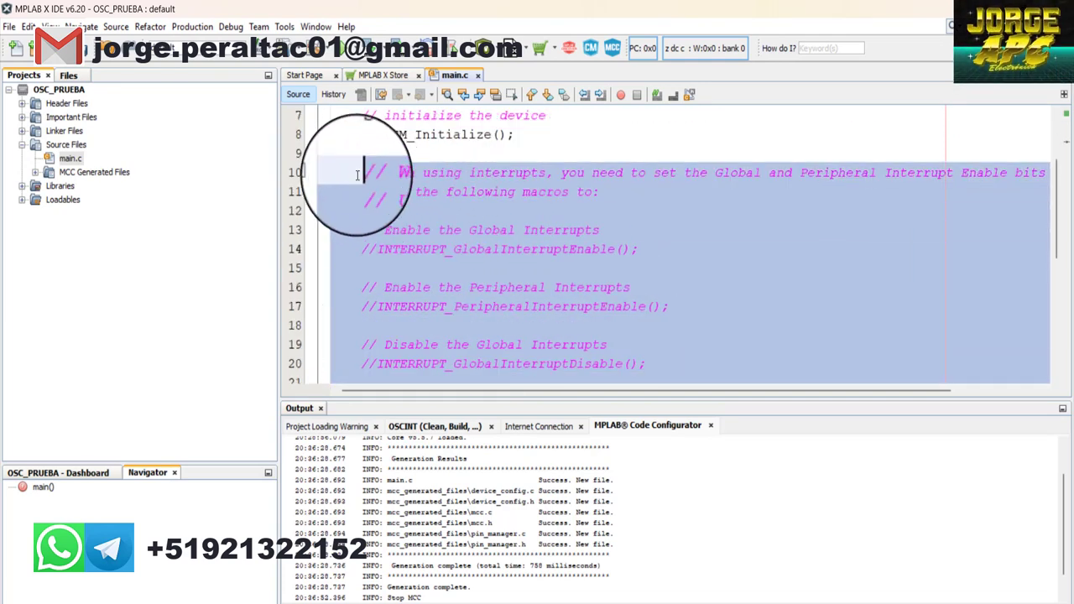
{"action": "key", "text": "Delete"}
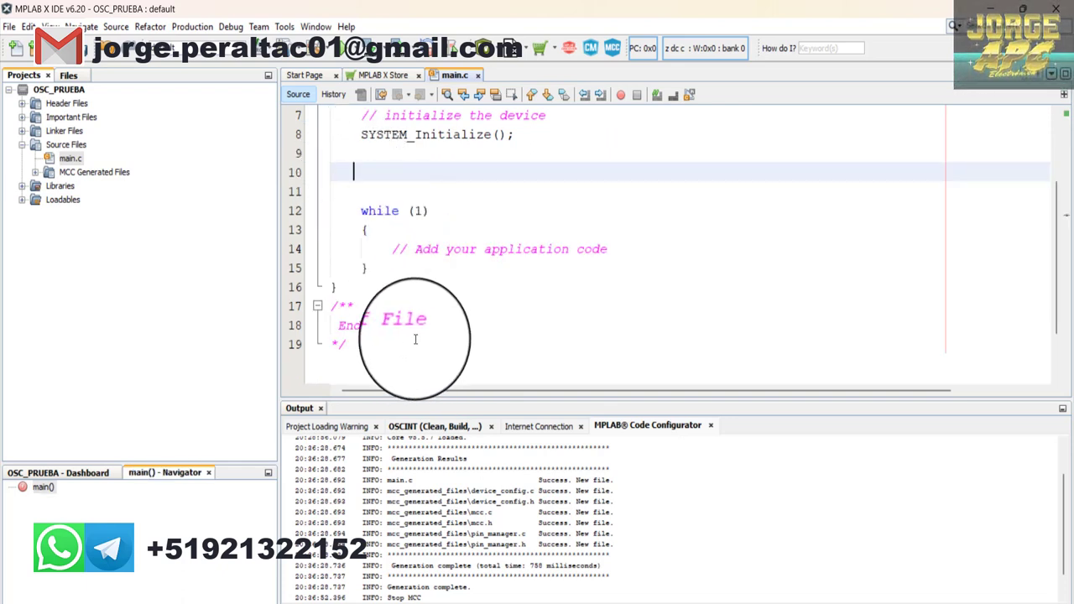
Clean and build the OSC_PRUEBA main project.
{"action": "left_click", "coordinate": [317, 48]}
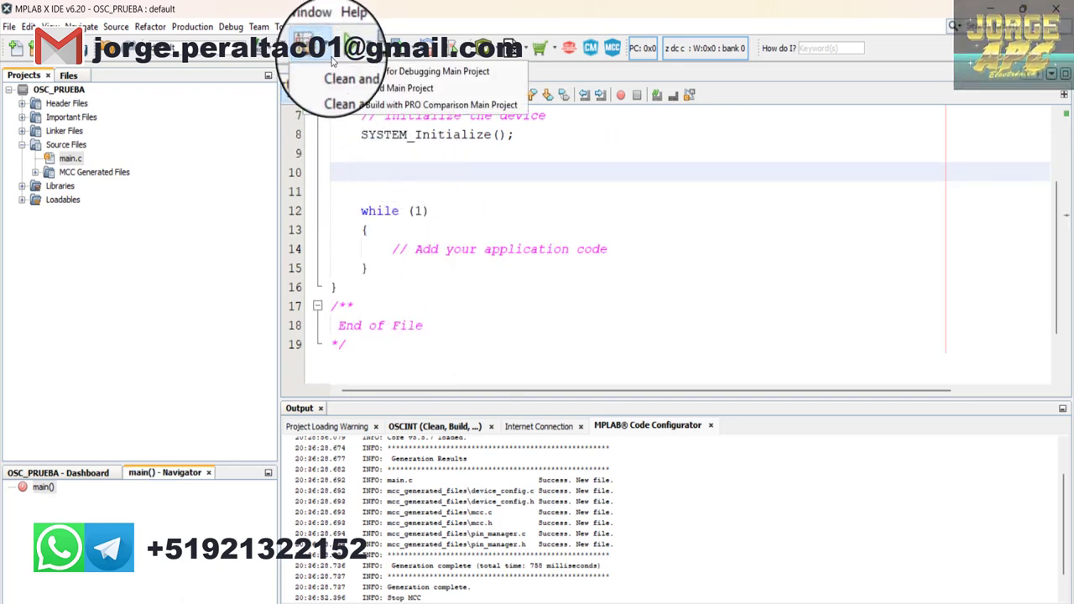
{"action": "left_click", "coordinate": [361, 87]}
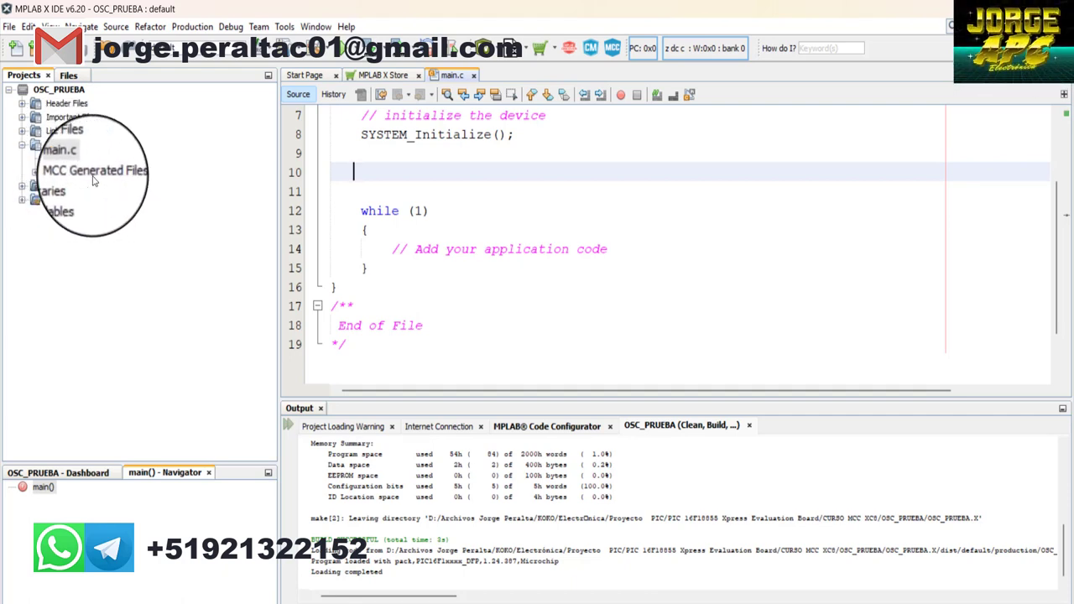
Open device_config.c from the MCC Generated Files source folder, review its configuration-bit pragmas from CONFIG1 to CONFIG5, and close the file.
{"action": "left_click", "coordinate": [34, 172]}
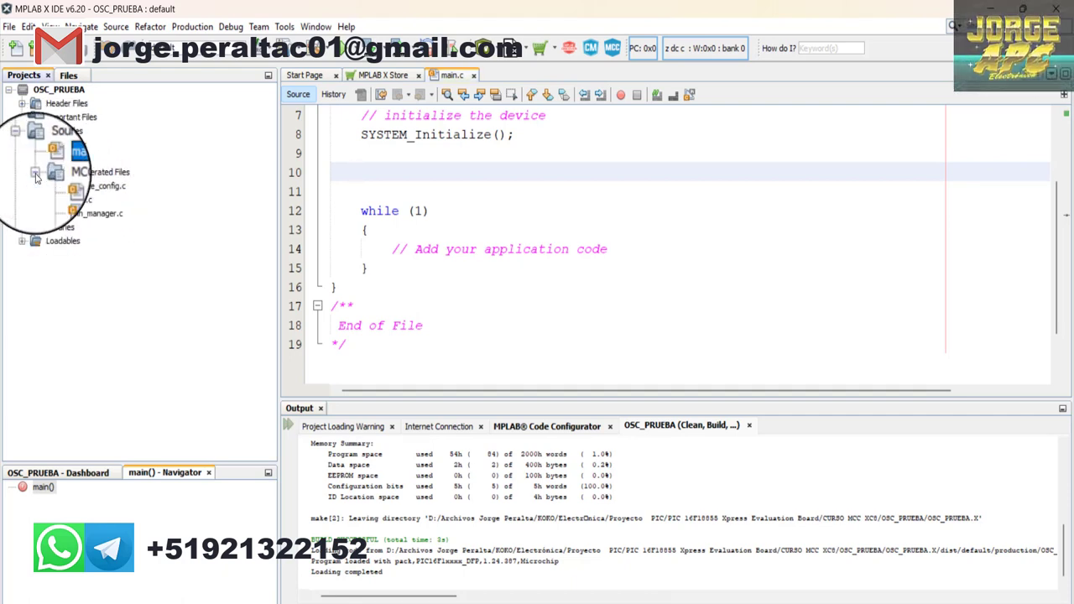
{"action": "double_click", "coordinate": [94, 191]}
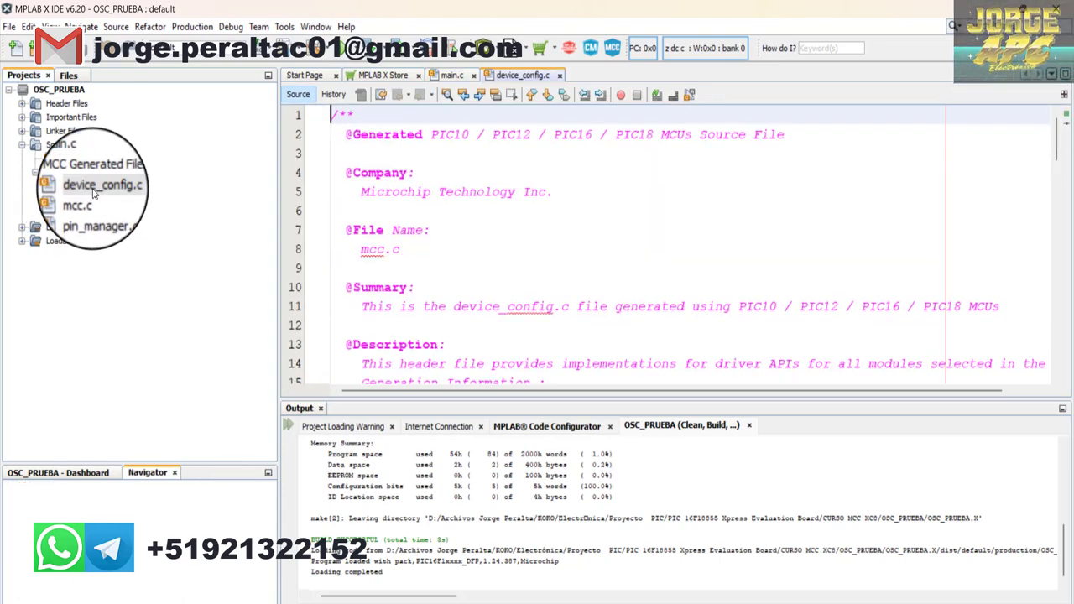
{"action": "scroll", "coordinate": [503, 219], "scroll_direction": "down", "scroll_amount": 16}
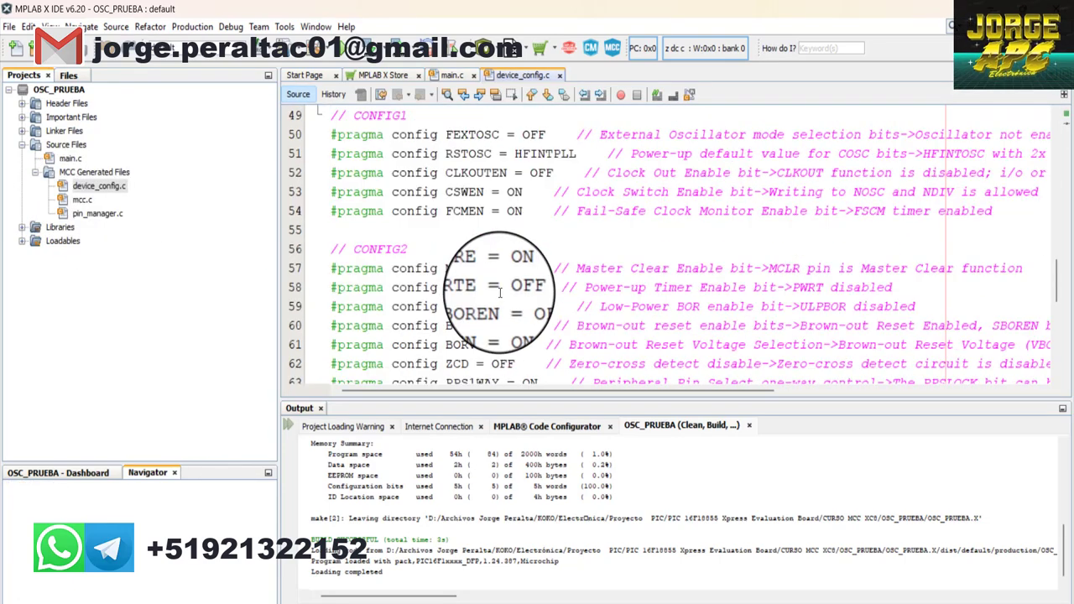
{"action": "scroll", "coordinate": [500, 292], "scroll_direction": "down", "scroll_amount": 3}
{"action": "scroll", "coordinate": [503, 295], "scroll_direction": "down", "scroll_amount": 3}
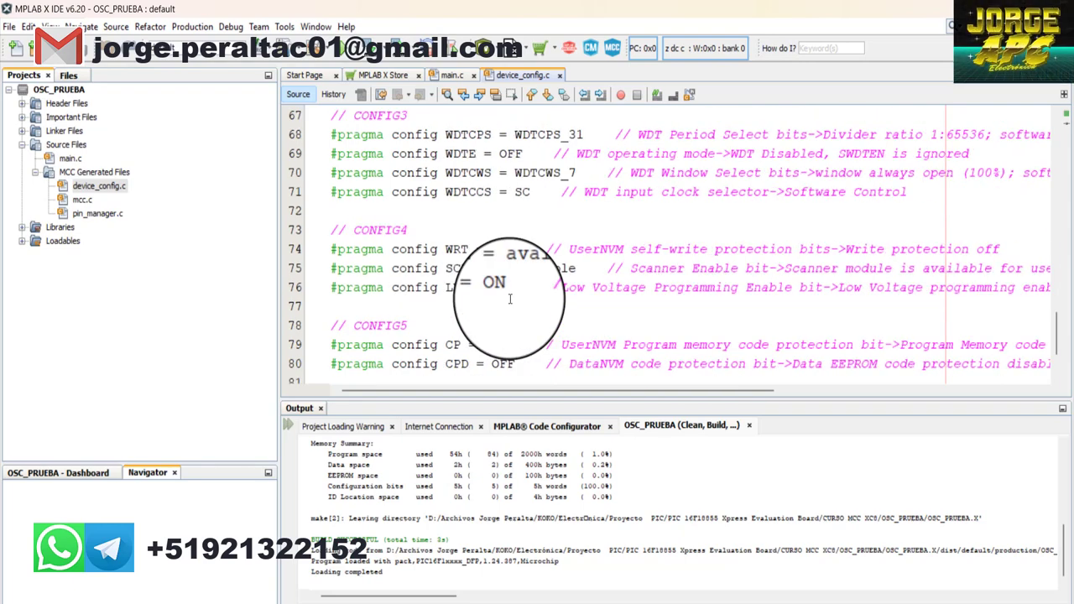
{"action": "scroll", "coordinate": [509, 299], "scroll_direction": "down", "scroll_amount": 2}
{"action": "scroll", "coordinate": [510, 285], "scroll_direction": "up", "scroll_amount": 12}
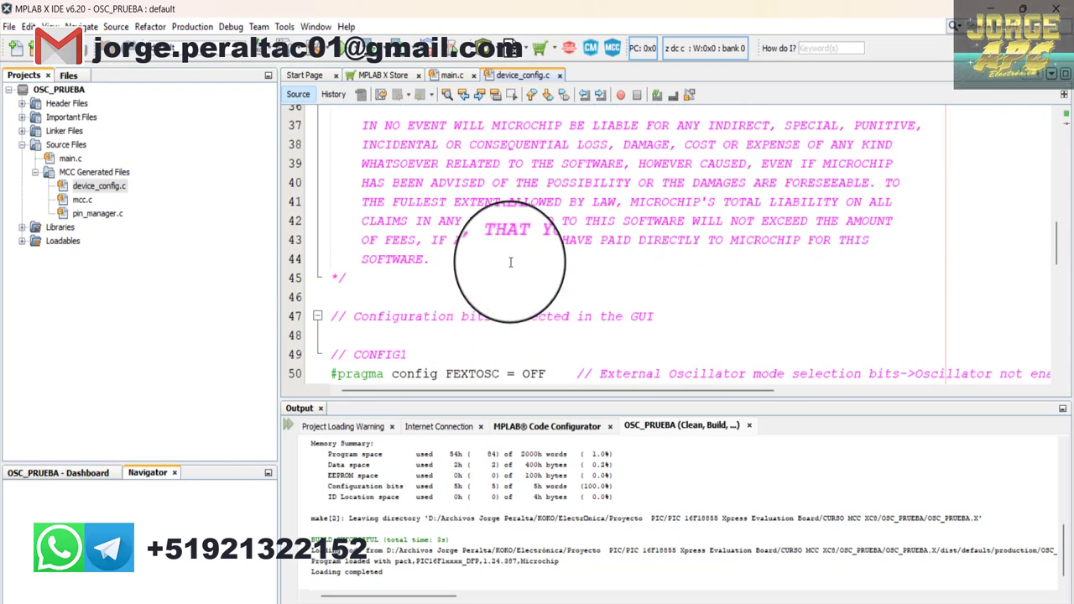
{"action": "scroll", "coordinate": [511, 262], "scroll_direction": "up", "scroll_amount": 2}
{"action": "left_click", "coordinate": [560, 75]}
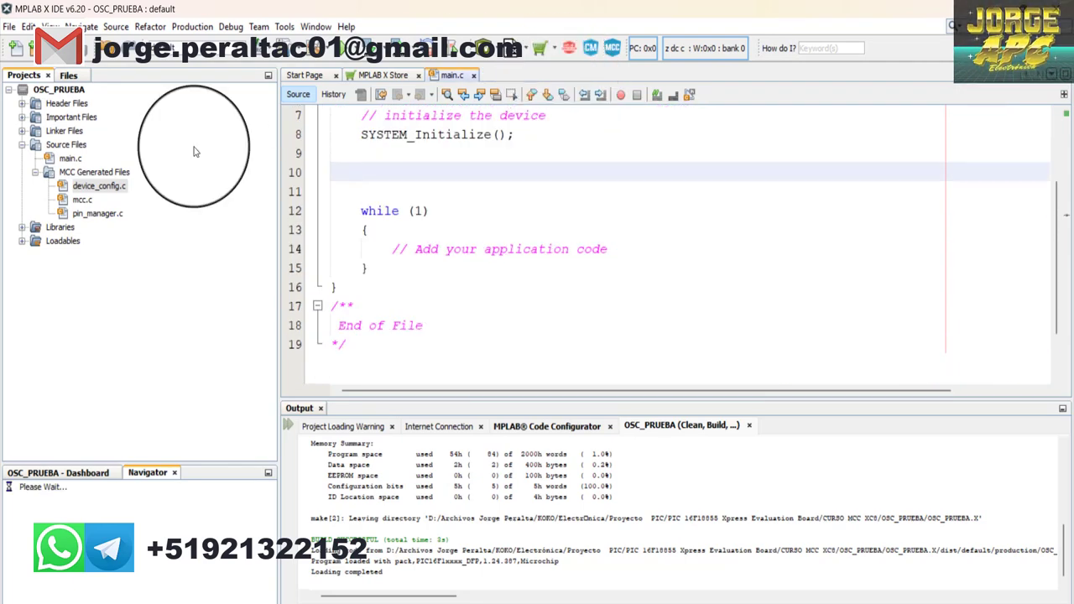
Open mcc.c from the MCC Generated Files and review its SYSTEM_Initialize, OSCILLATOR_Initialize and PMD_Initialize functions.
{"action": "double_click", "coordinate": [82, 200]}
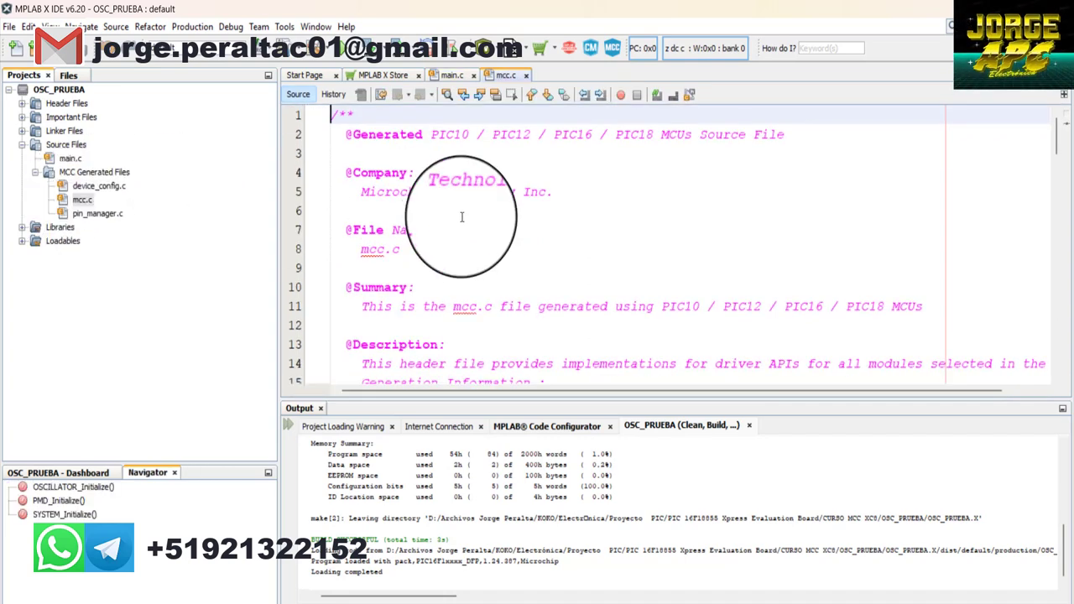
{"action": "scroll", "coordinate": [444, 295], "scroll_direction": "down", "scroll_amount": 16}
{"action": "scroll", "coordinate": [444, 294], "scroll_direction": "up", "scroll_amount": 1}
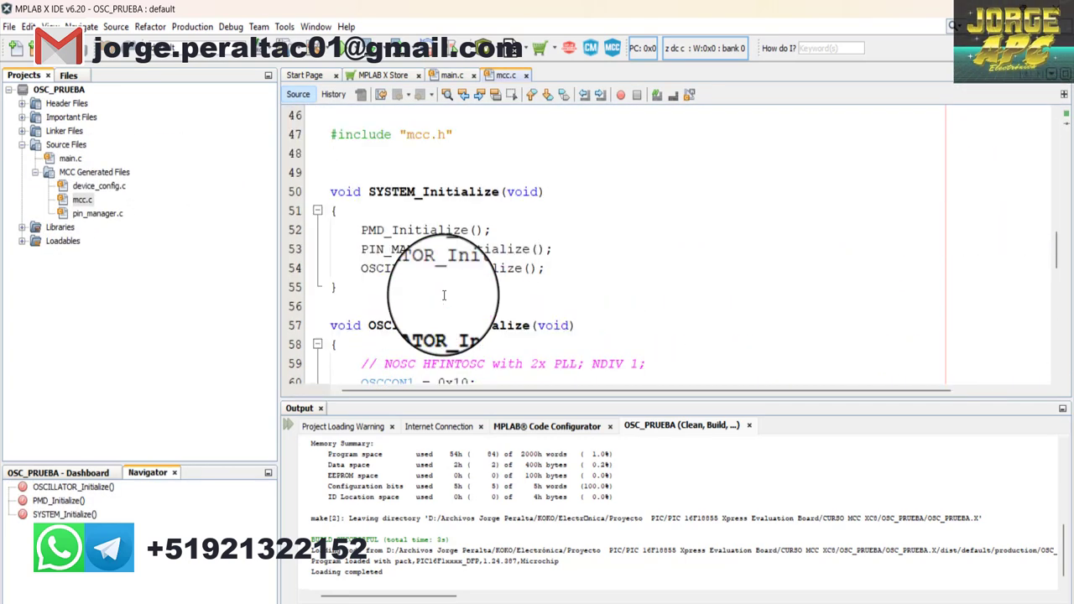
{"action": "scroll", "coordinate": [441, 292], "scroll_direction": "down", "scroll_amount": 6}
{"action": "scroll", "coordinate": [461, 246], "scroll_direction": "up", "scroll_amount": 4}
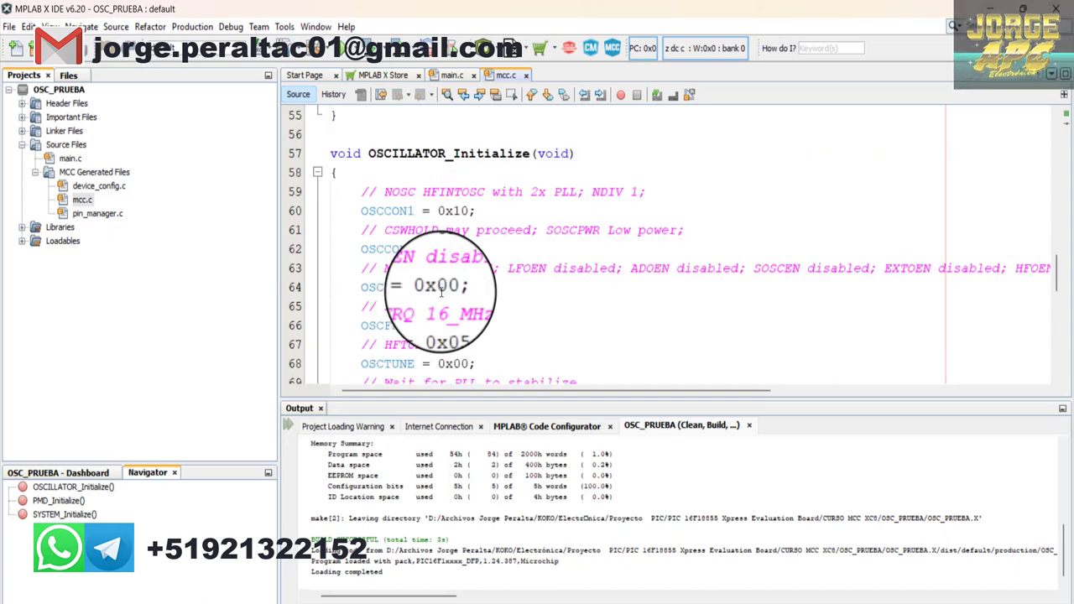
{"action": "scroll", "coordinate": [483, 252], "scroll_direction": "down", "scroll_amount": 7}
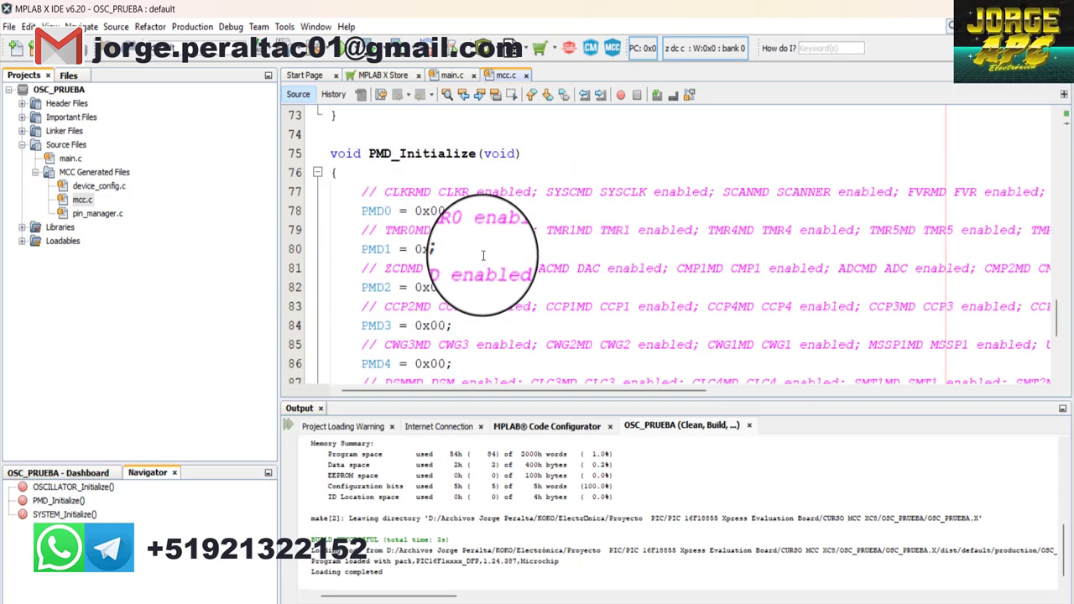